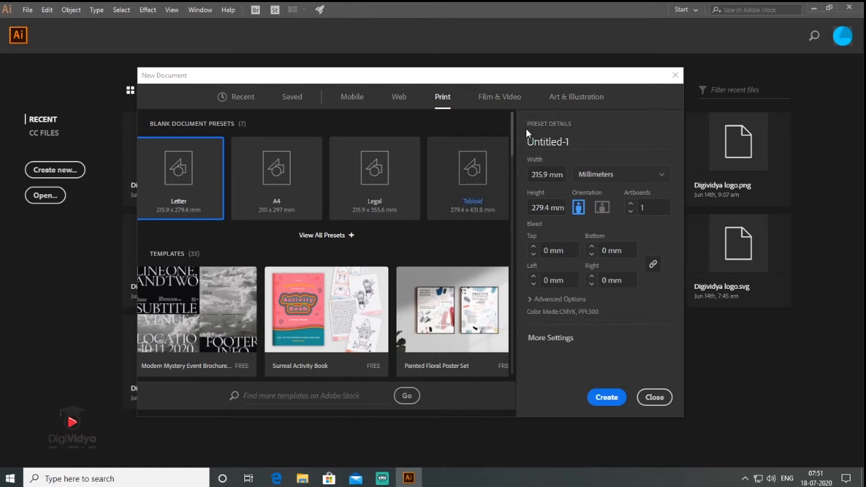
- Create a new print document from the A4 preset with units set to inches
{"action": "left_click", "coordinate": [301, 177]}
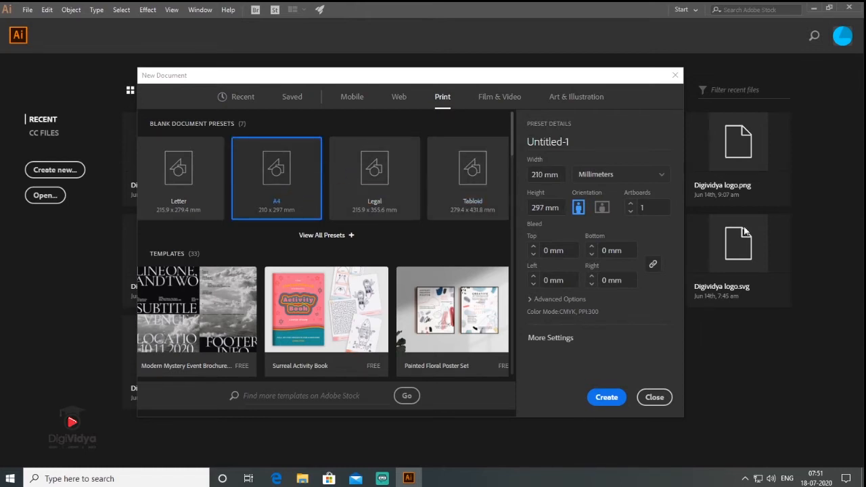
{"action": "left_click", "coordinate": [660, 177]}
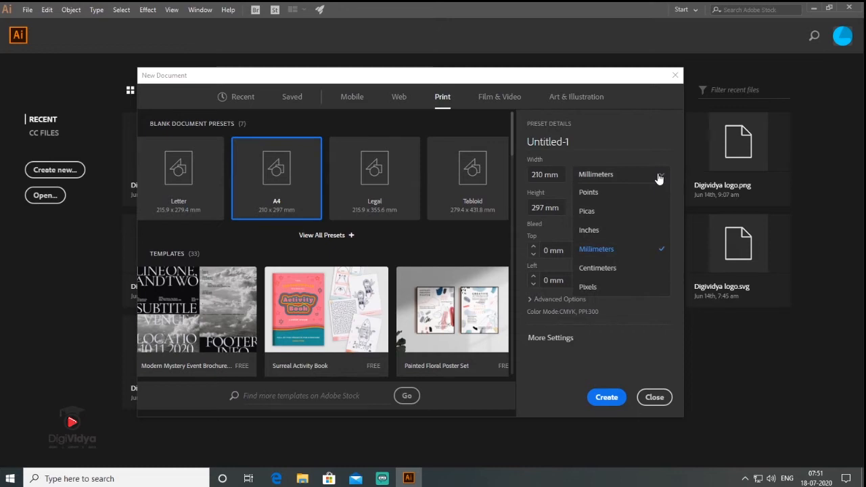
{"action": "left_click", "coordinate": [612, 225]}
{"action": "left_click", "coordinate": [611, 402]}
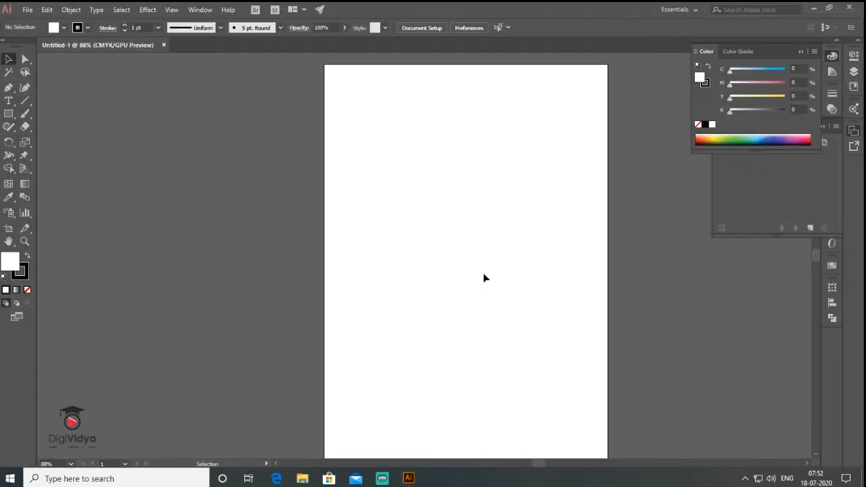
- Create a 15-point star in the upper middle of the artboard with Radius 1 of 1 in and Radius 2 of 0.9 in
{"action": "key", "text": "space"}
{"action": "left_click_drag", "start_coordinate": [458, 144], "coordinate": [407, 170]}
{"action": "scroll", "coordinate": [349, 164], "scroll_direction": "up", "scroll_amount": 1}
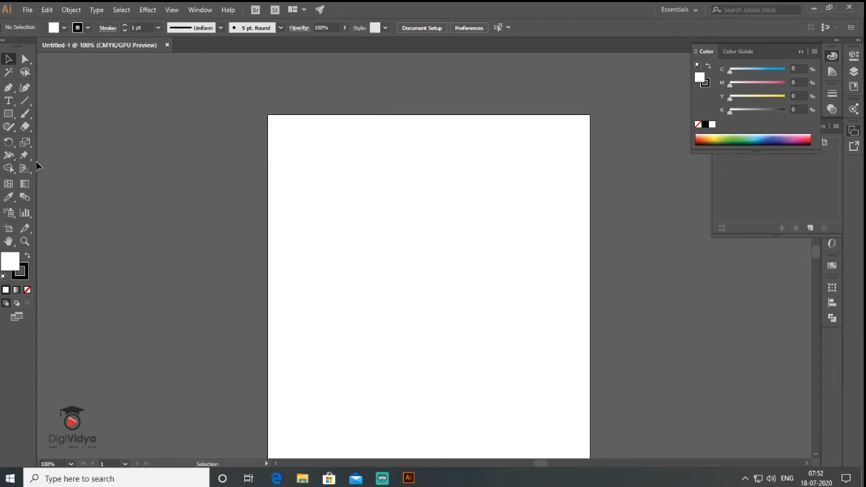
{"action": "left_click", "coordinate": [8, 115]}
{"action": "left_click_drag", "start_coordinate": [7, 117], "coordinate": [67, 166]}
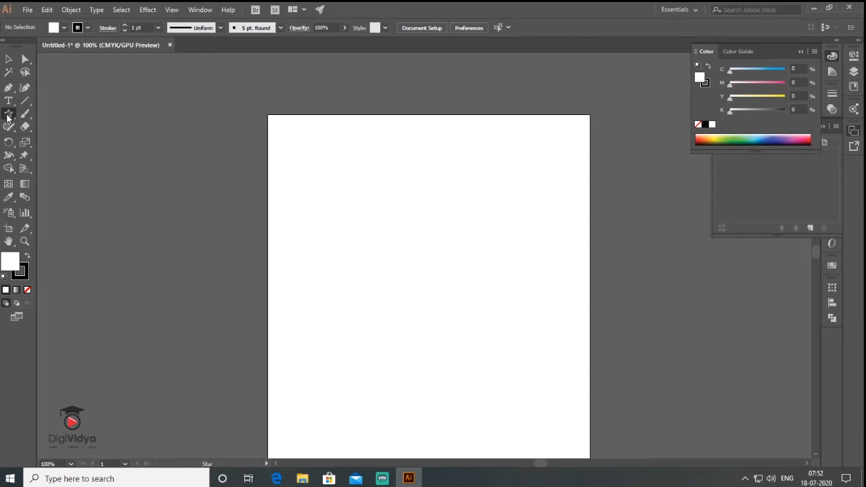
{"action": "left_click", "coordinate": [412, 223]}
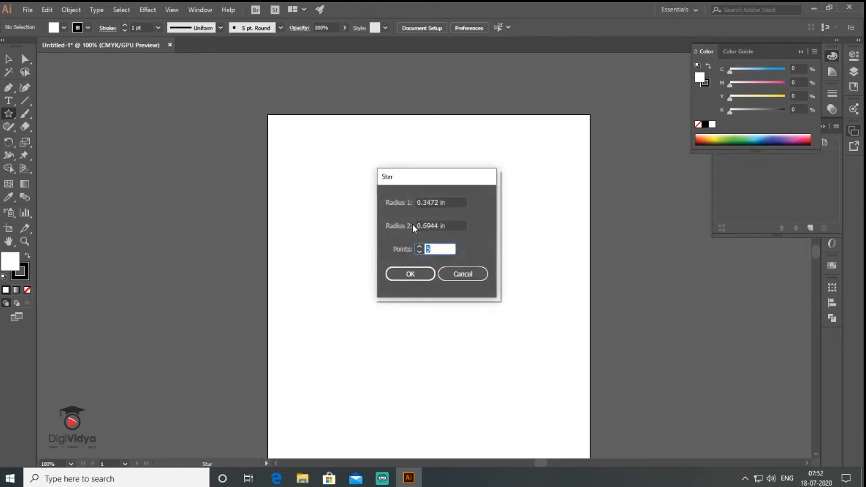
{"action": "left_click_drag", "start_coordinate": [448, 202], "coordinate": [409, 202]}
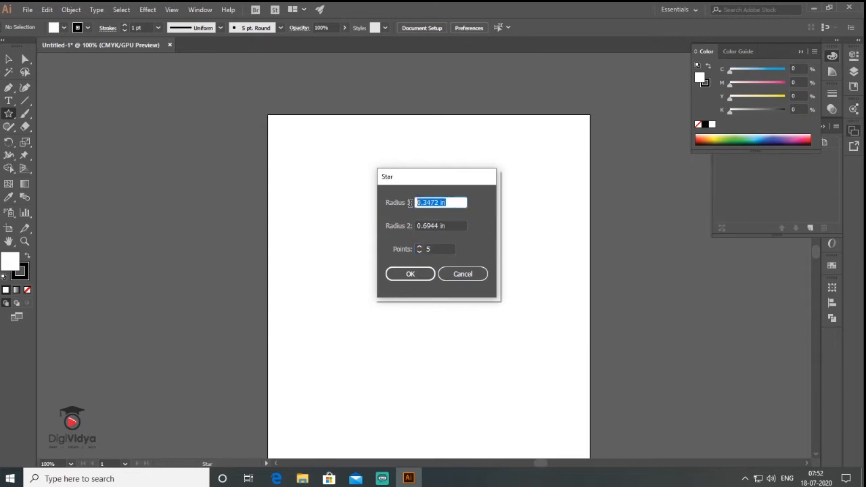
{"action": "type", "text": "1"}
{"action": "left_click_drag", "start_coordinate": [449, 225], "coordinate": [411, 226]}
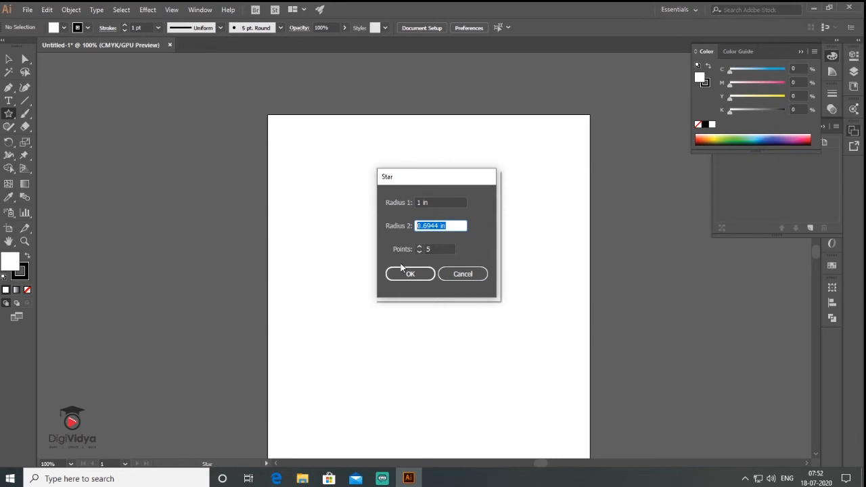
{"action": "type", "text": "9"}
{"action": "left_click", "coordinate": [438, 249]}
{"action": "type", "text": "15"}
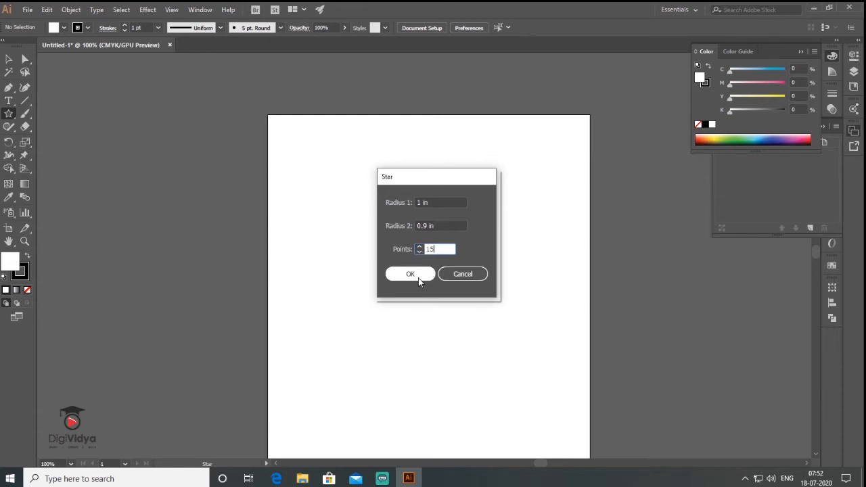
{"action": "left_click", "coordinate": [410, 274]}
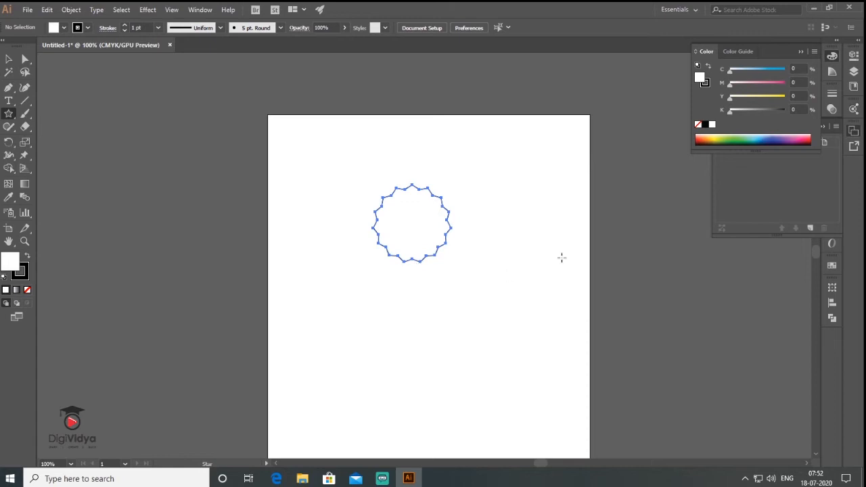
- Enlarge the star proportionally to about 4.56 in wide and move it slightly down towards the artboard's right side
{"action": "left_click", "coordinate": [8, 59]}
{"action": "left_click_drag", "start_coordinate": [453, 265], "coordinate": [500, 336]}
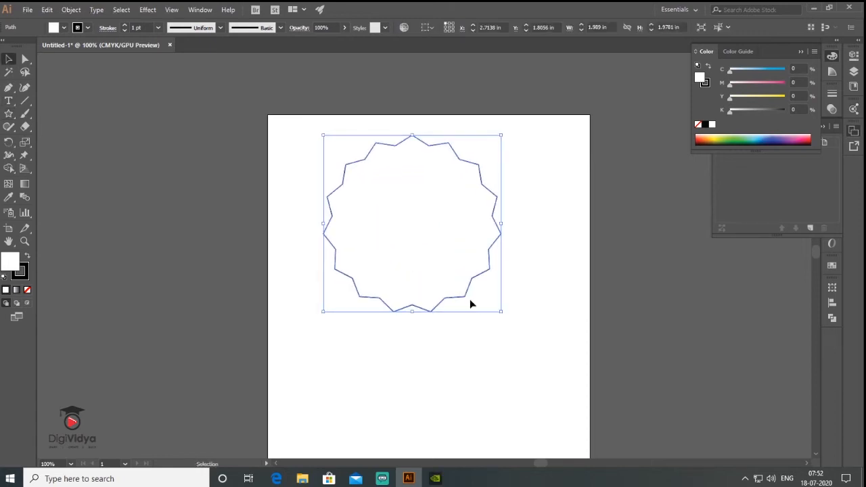
{"action": "left_click_drag", "start_coordinate": [464, 300], "coordinate": [491, 329]}
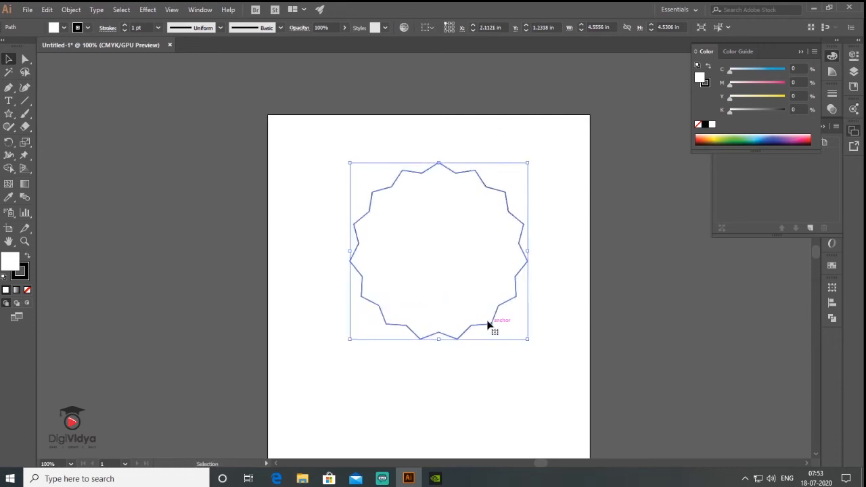
- Round all the star's corners to a radius of about 0.39 in for a scalloped outline
{"action": "left_click", "coordinate": [24, 61]}
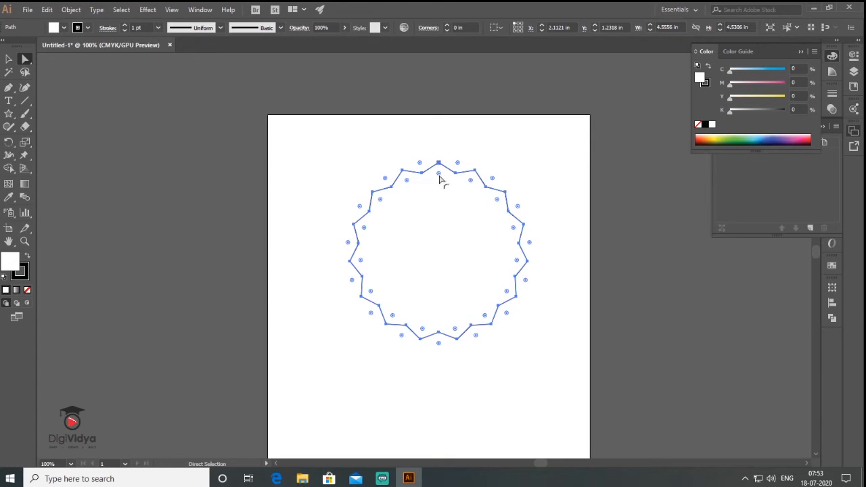
{"action": "left_click_drag", "start_coordinate": [439, 177], "coordinate": [439, 184]}
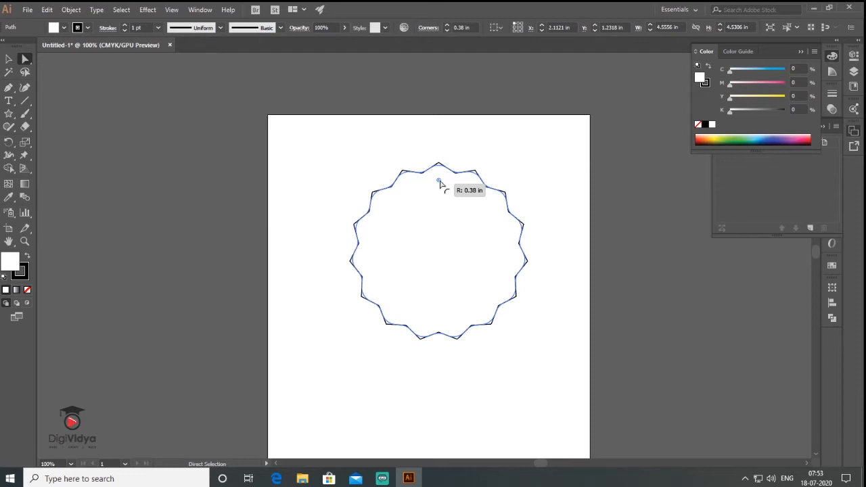
{"action": "left_click_drag", "start_coordinate": [440, 184], "coordinate": [439, 186]}
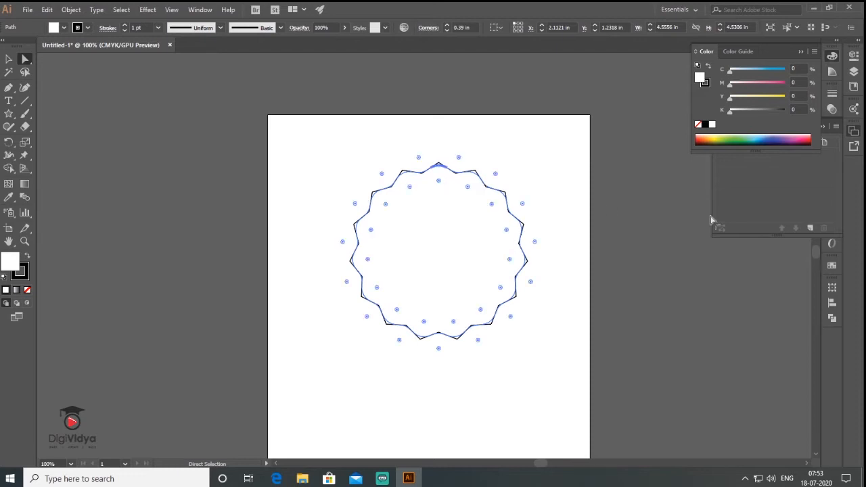
{"action": "left_click", "coordinate": [9, 60]}
{"action": "left_click", "coordinate": [277, 237]}
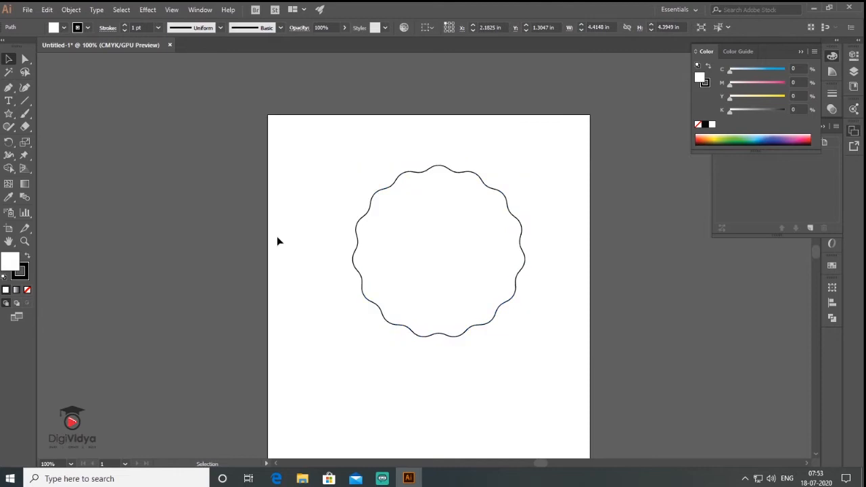
- Set the scalloped shape's stroke weight to 4 pt
{"action": "left_click_drag", "start_coordinate": [385, 126], "coordinate": [540, 303]}
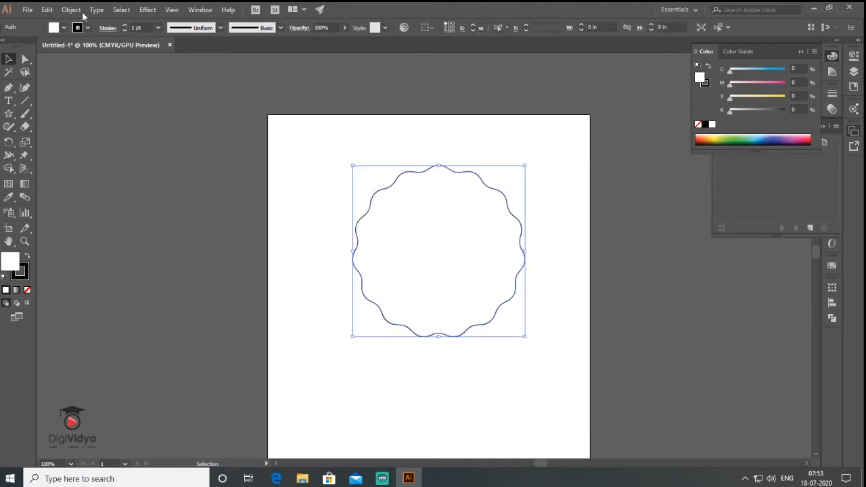
{"action": "left_click", "coordinate": [125, 26]}
{"action": "left_click", "coordinate": [124, 25]}
{"action": "left_click", "coordinate": [125, 25]}
{"action": "left_click", "coordinate": [268, 225]}
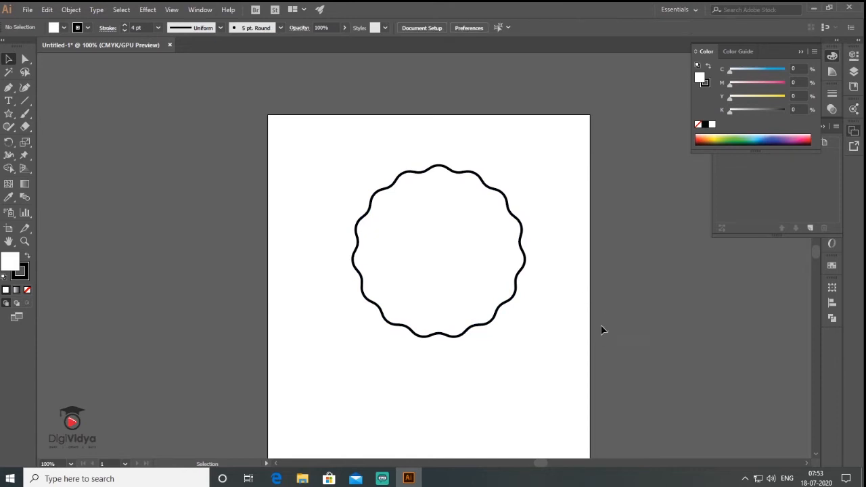
- Paste a copy of the scalloped shape in front and shrink it about its centre to about 3.91 in wide
{"action": "left_click", "coordinate": [495, 323]}
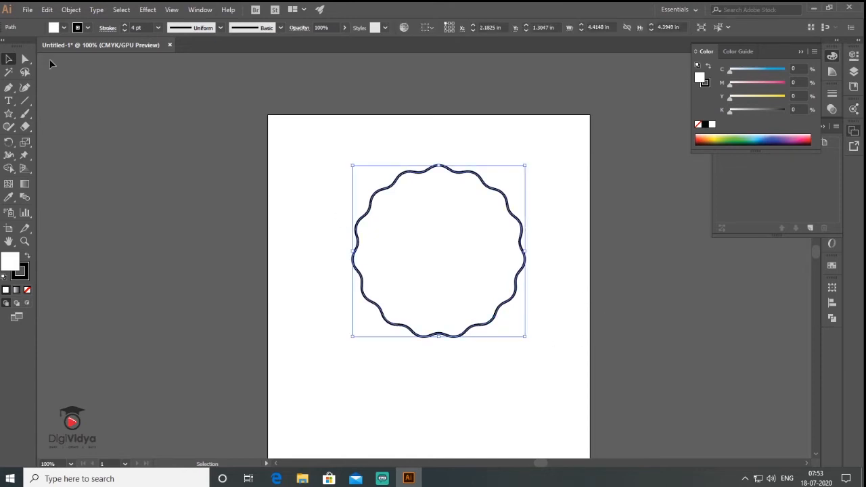
{"action": "left_click", "coordinate": [47, 9]}
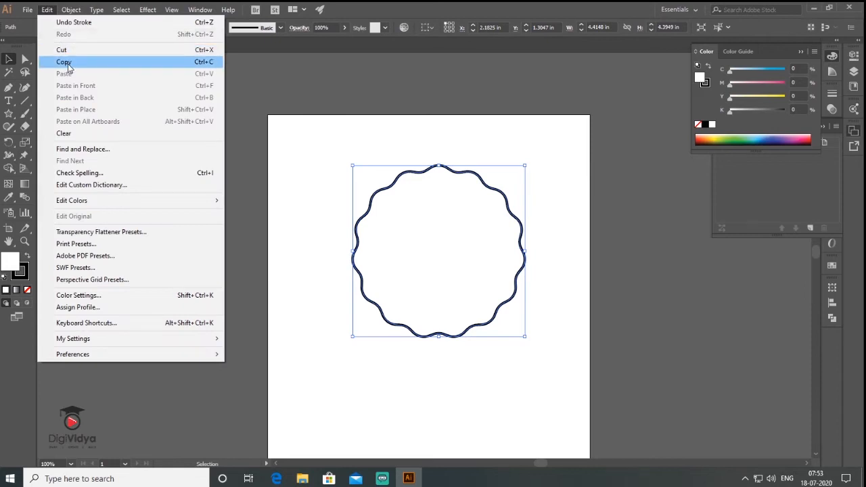
{"action": "left_click", "coordinate": [65, 63]}
{"action": "left_click", "coordinate": [47, 10]}
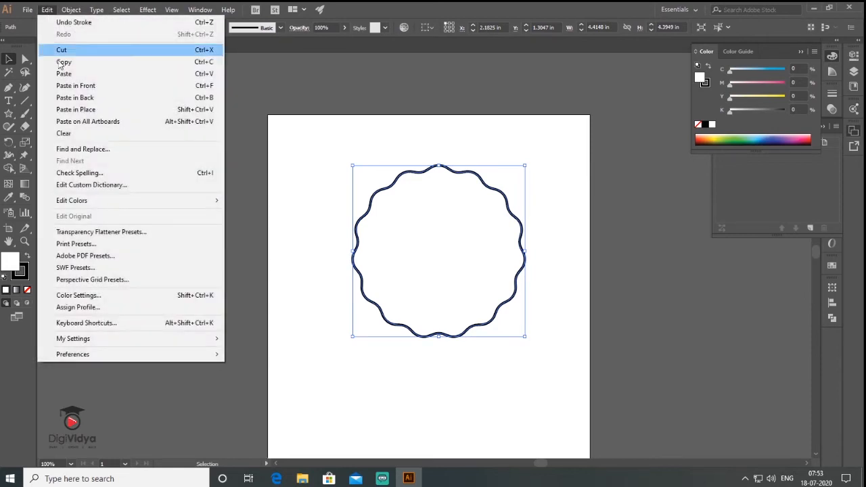
{"action": "left_click", "coordinate": [81, 89]}
{"action": "left_click_drag", "start_coordinate": [524, 166], "coordinate": [514, 169]}
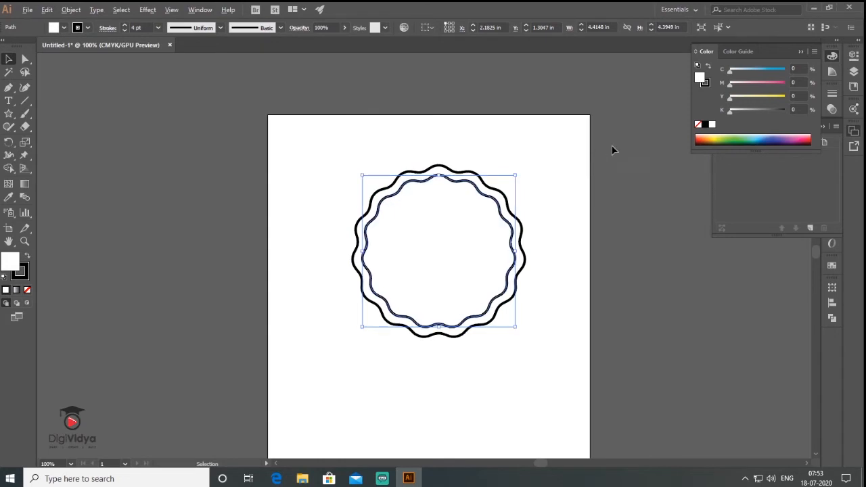
- Fill the inner scalloped shape with 100% black (K) and remove its stroke
{"action": "left_click_drag", "start_coordinate": [748, 111], "coordinate": [785, 111]}
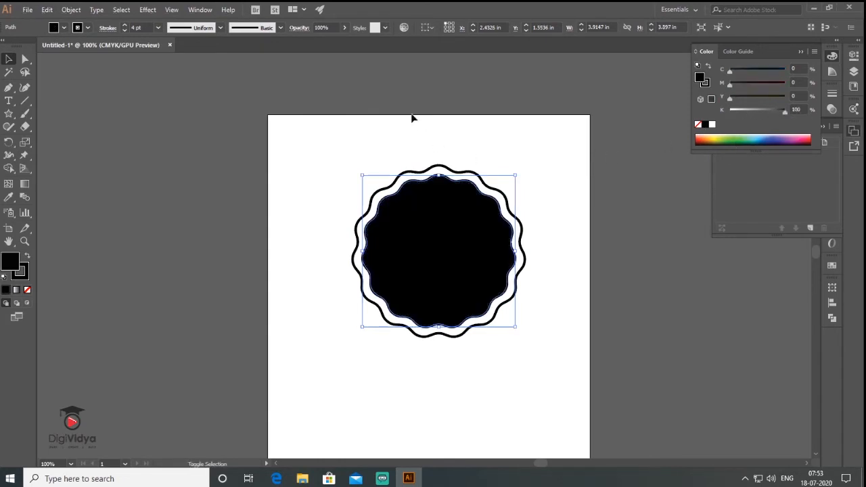
{"action": "left_click", "coordinate": [26, 277]}
{"action": "left_click", "coordinate": [27, 290]}
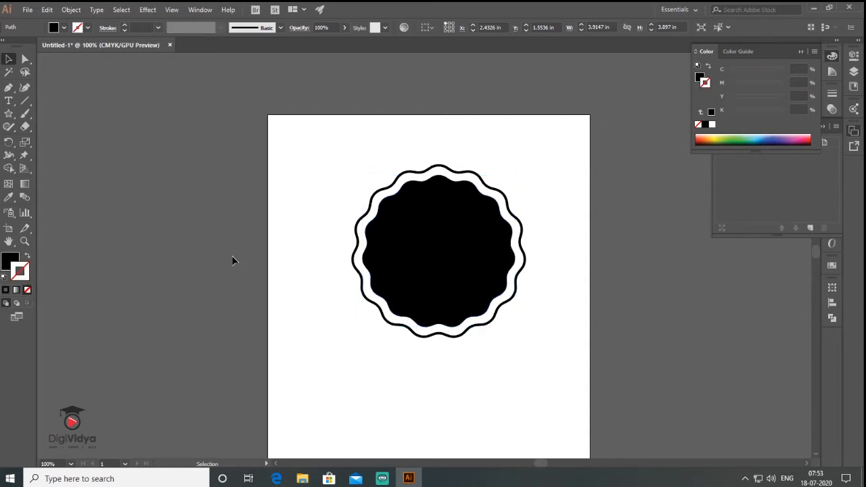
- Move both scalloped shapes together down and slightly to the left on the artboard
{"action": "left_click", "coordinate": [232, 261]}
{"action": "mouse_move", "coordinate": [349, 174]}
{"action": "left_mouse_down"}
{"action": "mouse_move", "coordinate": [452, 238]}
{"action": "mouse_move", "coordinate": [541, 343]}
{"action": "left_mouse_up"}
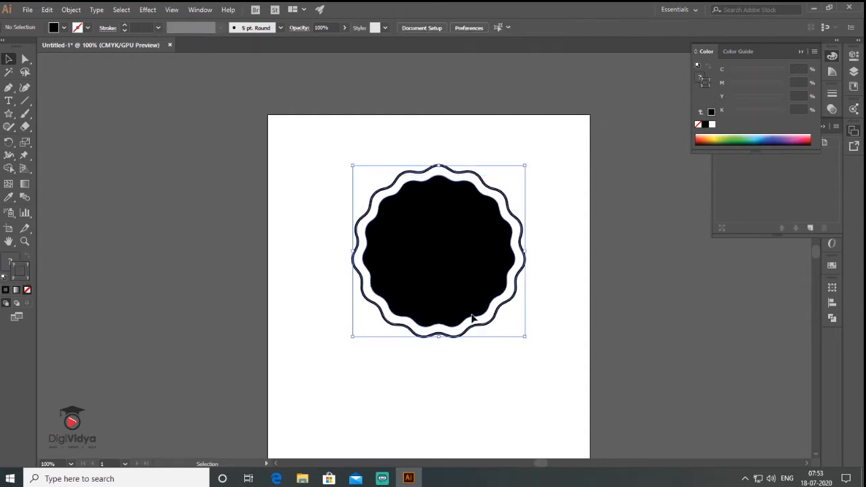
{"action": "left_click_drag", "start_coordinate": [430, 294], "coordinate": [409, 368]}
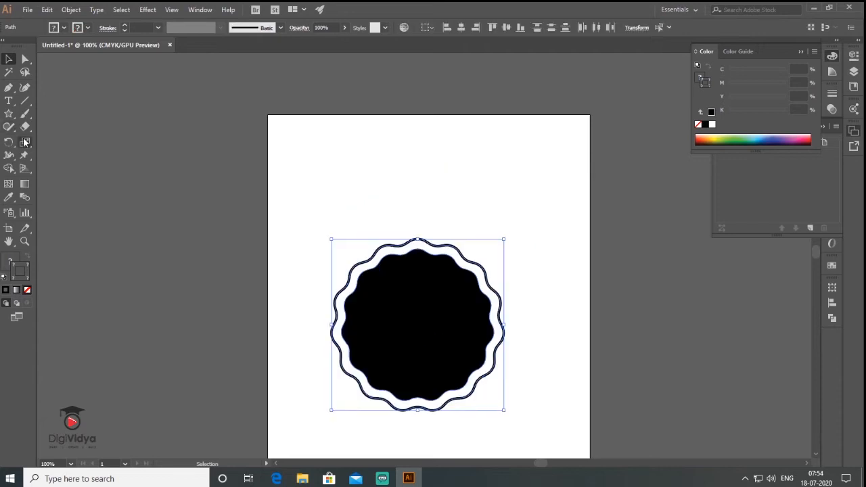
- Draw a small upright rectangle about 0.14 by 0.33 in just above the artboard's upper-right corner
{"action": "left_click", "coordinate": [7, 115]}
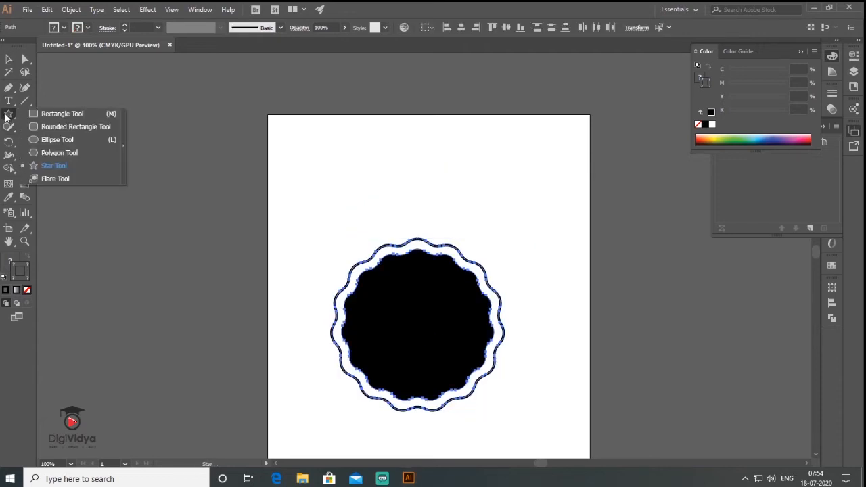
{"action": "left_click", "coordinate": [63, 114]}
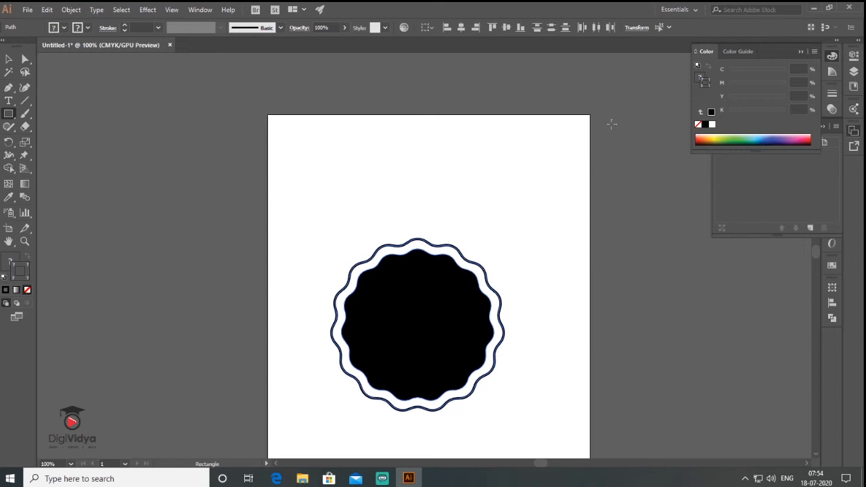
{"action": "key", "text": "space"}
{"action": "left_click_drag", "start_coordinate": [577, 137], "coordinate": [539, 203]}
{"action": "left_click_drag", "start_coordinate": [554, 169], "coordinate": [702, 205]}
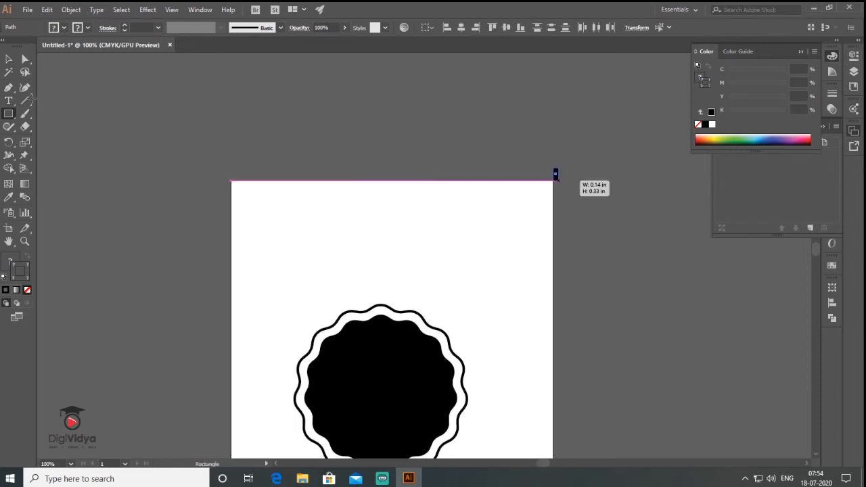
{"action": "left_click", "coordinate": [8, 60]}
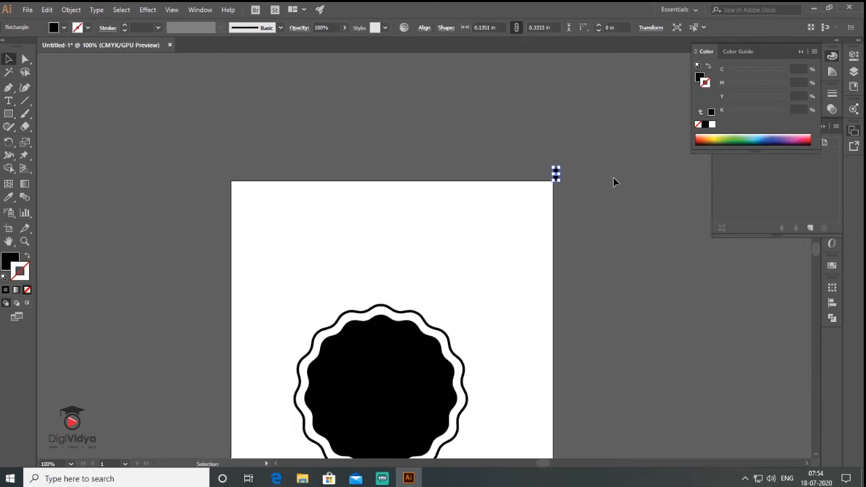
- Create a copy of the small rectangle rotated 10° around a pivot point below it on the artboard's right edge
{"action": "key", "text": "ctrl+plus"}
{"action": "key", "text": "ctrl+plus"}
{"action": "key", "text": "space"}
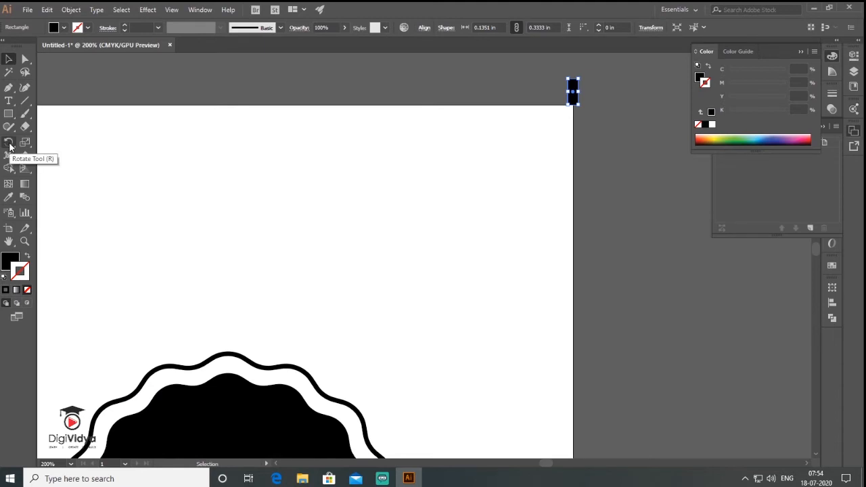
{"action": "left_click", "coordinate": [8, 143]}
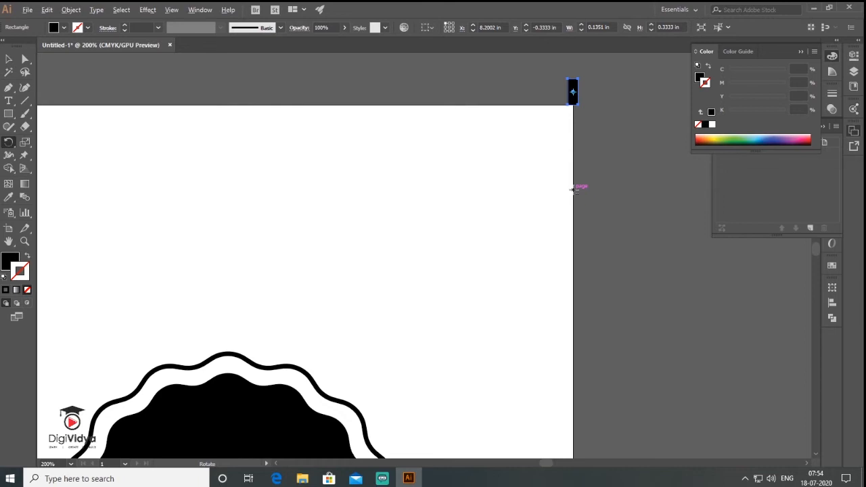
{"action": "left_click", "coordinate": [572, 188], "text": "alt"}
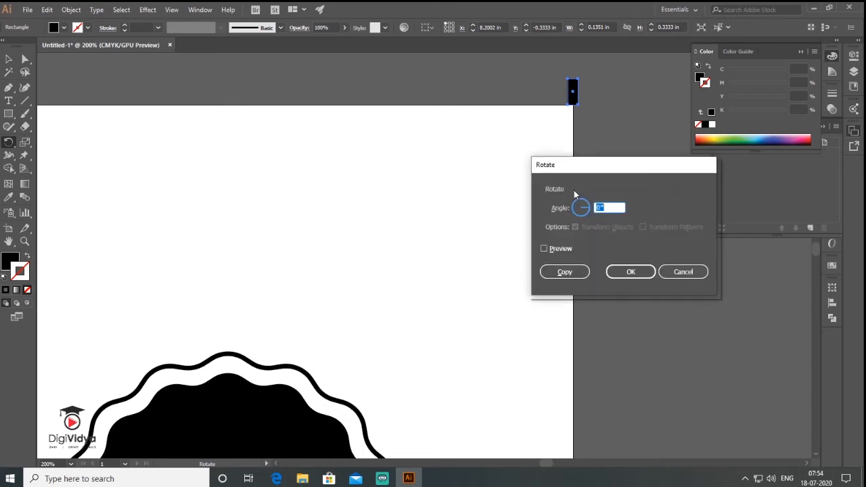
{"action": "left_click_drag", "start_coordinate": [599, 167], "coordinate": [319, 113]}
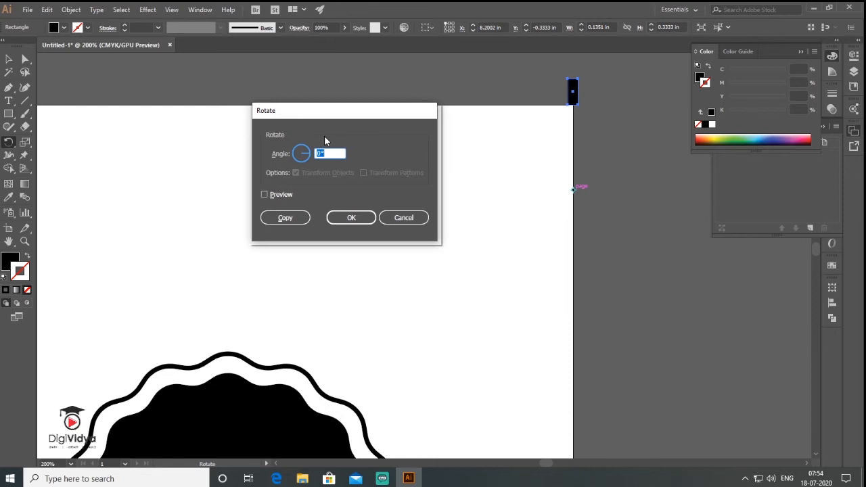
{"action": "type", "text": "10"}
{"action": "left_click", "coordinate": [278, 195]}
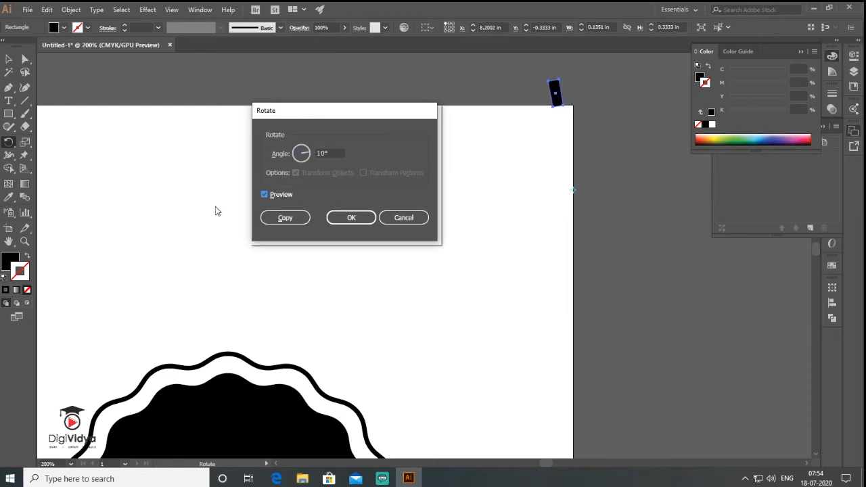
{"action": "left_click", "coordinate": [286, 219]}
- Repeat the rotated copy with Transform Again until the small rectangles form a complete ring
{"action": "left_click", "coordinate": [71, 10]}
{"action": "mouse_move", "coordinate": [73, 24]}
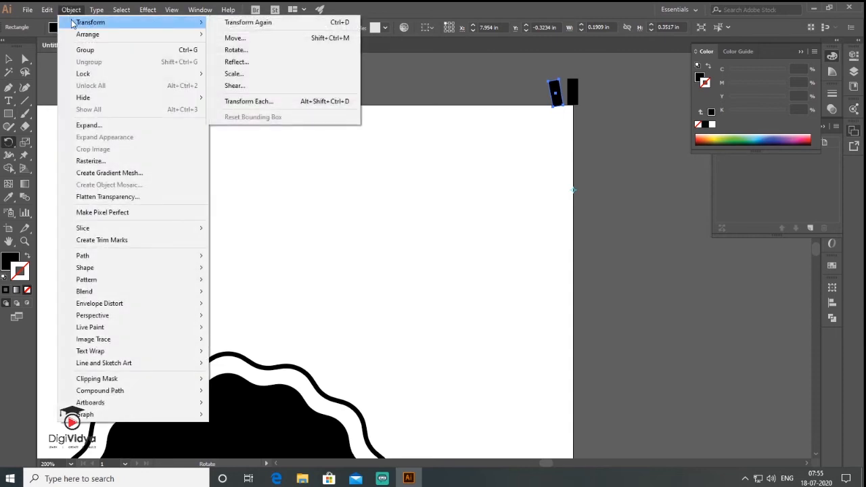
{"action": "left_click", "coordinate": [275, 26]}
{"action": "key", "text": "ctrl+d"}
{"action": "key", "text": "ctrl+d"}
{"action": "key", "text": "ctrl+d"}
{"action": "key", "text": "ctrl+d"}
{"action": "key", "text": "ctrl+d"}
{"action": "key", "text": "ctrl+d"}
{"action": "key", "text": "ctrl+d"}
{"action": "key", "text": "ctrl+d"}
{"action": "key", "text": "ctrl+d"}
{"action": "key", "text": "ctrl+d"}
{"action": "key", "text": "ctrl+d"}
{"action": "key", "text": "ctrl+d"}
{"action": "key", "text": "ctrl+d"}
{"action": "key", "text": "ctrl+d"}
{"action": "key", "text": "ctrl+d"}
{"action": "key", "text": "ctrl+d"}
{"action": "key", "text": "ctrl+d"}
{"action": "key", "text": "ctrl+d"}
{"action": "key", "text": "ctrl+d"}
{"action": "key", "text": "ctrl+d"}
{"action": "key", "text": "ctrl+d"}
{"action": "key", "text": "ctrl+d"}
{"action": "key", "text": "ctrl+d"}
{"action": "key", "text": "ctrl+d"}
{"action": "key", "text": "ctrl+d"}
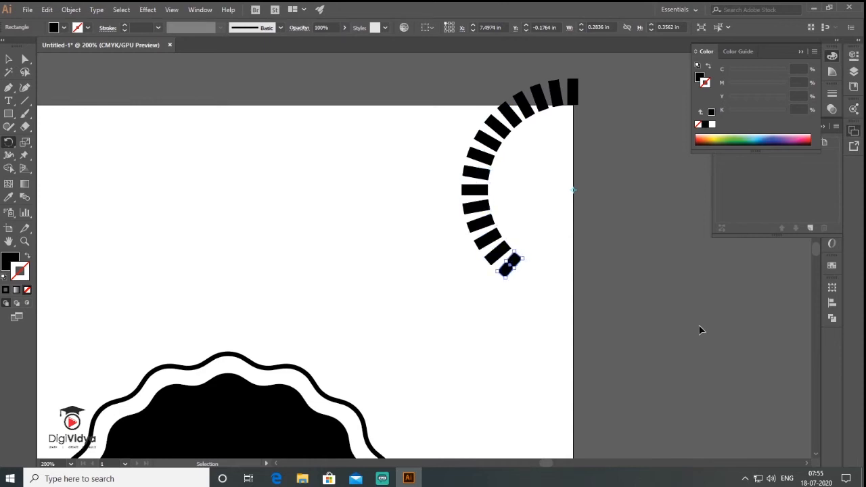
{"action": "key", "text": "ctrl+d"}
{"action": "key", "text": "ctrl+d"}
{"action": "key", "text": "ctrl+d"}
{"action": "key", "text": "ctrl+d"}
{"action": "key", "text": "ctrl+d"}
{"action": "key", "text": "ctrl+d"}
{"action": "key", "text": "ctrl+d"}
{"action": "key", "text": "ctrl+d"}
{"action": "key", "text": "ctrl+d"}
{"action": "key", "text": "ctrl+d"}
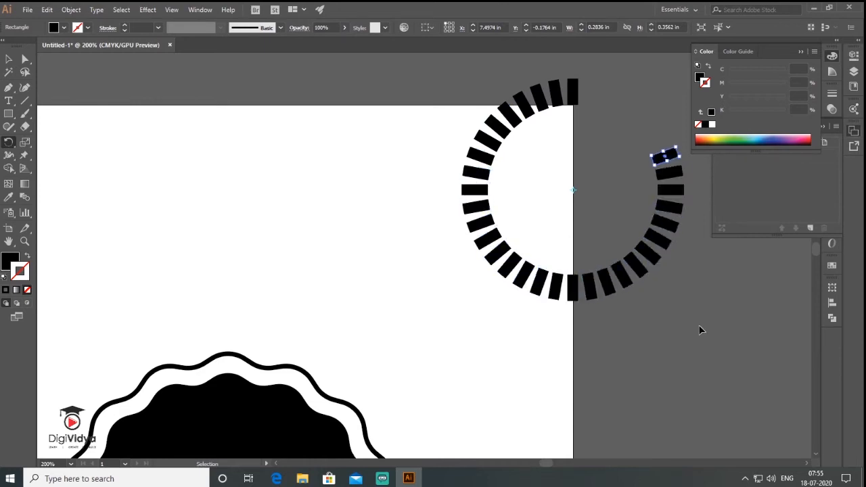
{"action": "key", "text": "ctrl+d"}
{"action": "key", "text": "ctrl+d"}
{"action": "key", "text": "ctrl+d"}
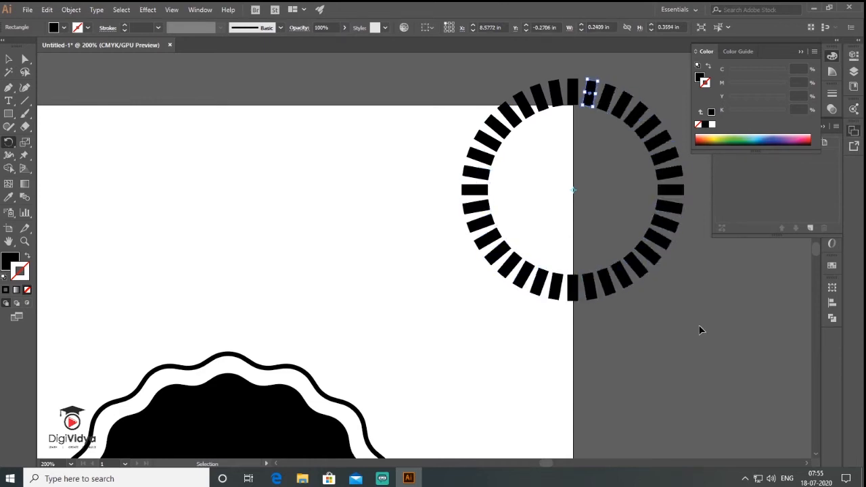
- Group all the small rectangles of the ring and scale the group down slightly
{"action": "left_click", "coordinate": [9, 60]}
{"action": "left_click", "coordinate": [277, 188]}
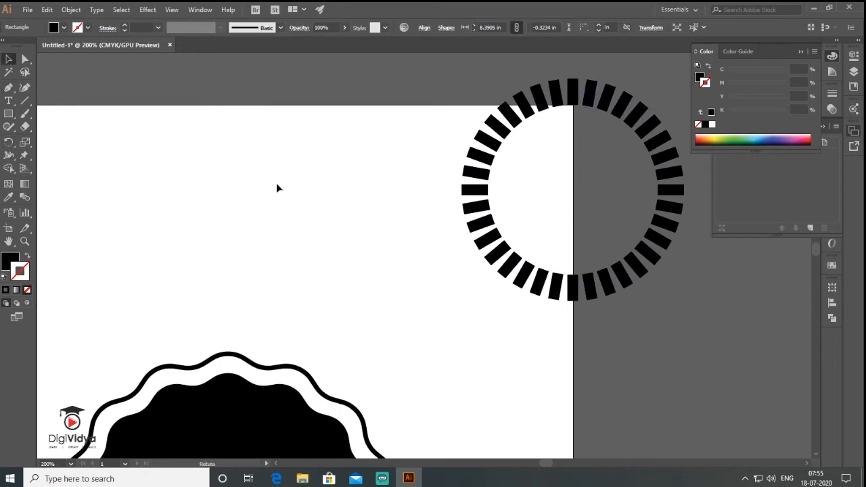
{"action": "left_click_drag", "start_coordinate": [444, 91], "coordinate": [745, 345]}
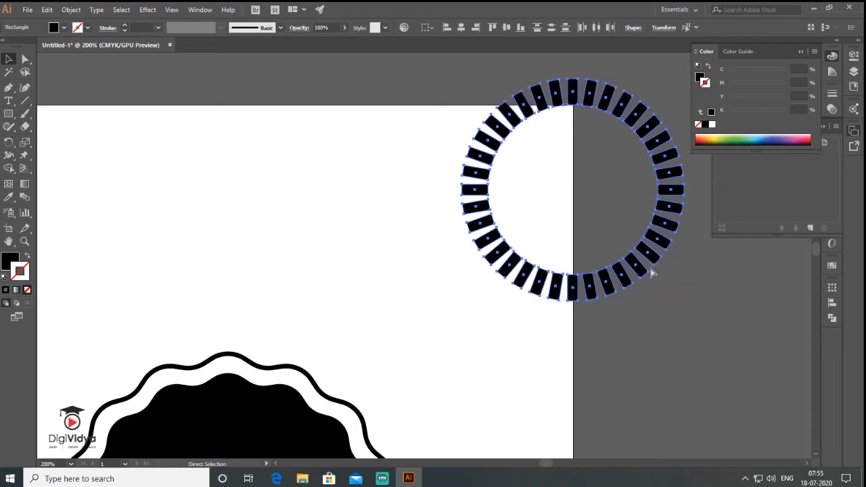
{"action": "key", "text": "ctrl+g"}
{"action": "left_click_drag", "start_coordinate": [676, 301], "coordinate": [657, 282]}
{"action": "left_click_drag", "start_coordinate": [581, 229], "coordinate": [606, 111]}
- Fill the ring of rectangles with white, remove its stroke and place it centred on the black scalloped shape
{"action": "left_click", "coordinate": [712, 125]}
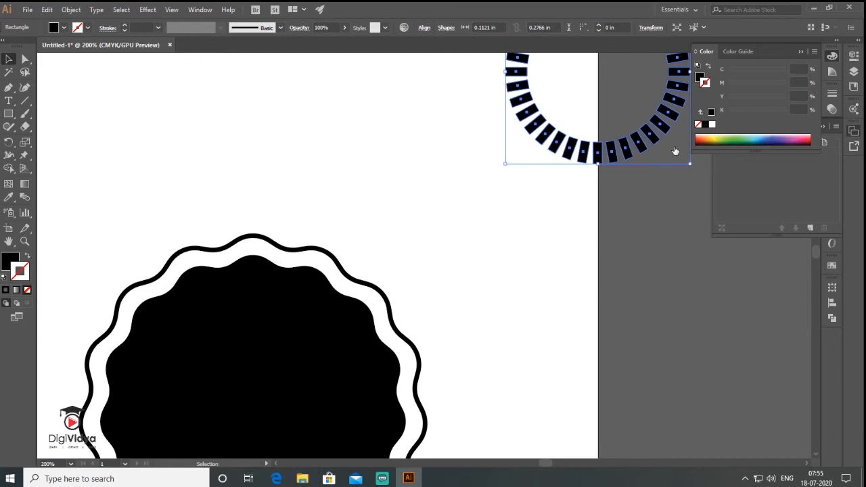
{"action": "left_click", "coordinate": [28, 257]}
{"action": "left_click", "coordinate": [27, 291]}
{"action": "key", "text": "ctrl+0"}
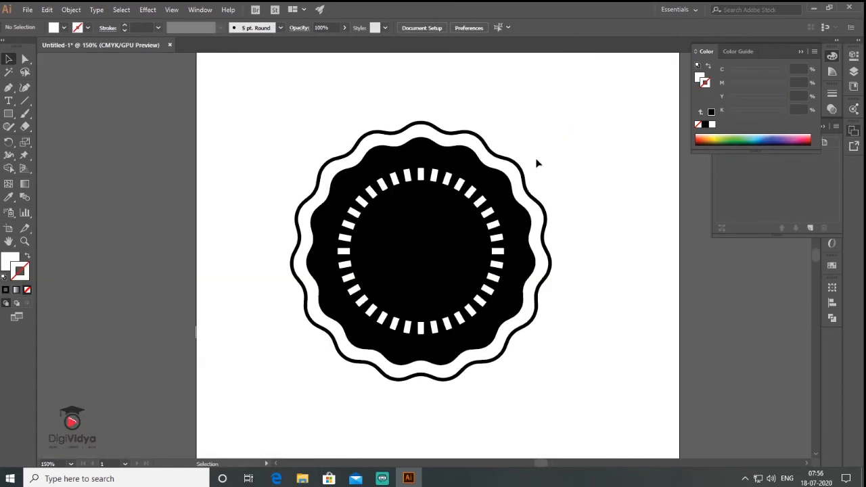
- Enlarge the white rectangle ring around its centre so it sits near the black shape's scalloped edge
{"action": "left_click", "coordinate": [476, 312]}
{"action": "left_click_drag", "start_coordinate": [504, 335], "coordinate": [537, 355]}
{"action": "left_click", "coordinate": [599, 297]}
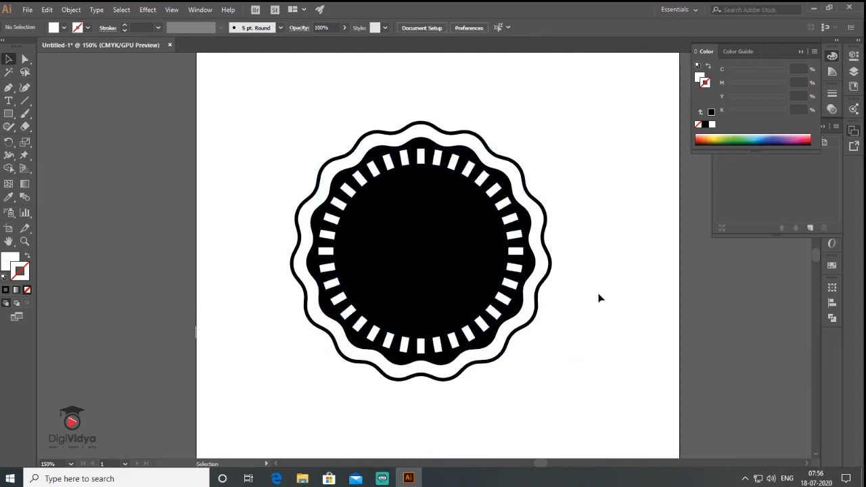
- Select all the badge shapes and open the Align options
{"action": "left_click", "coordinate": [440, 161]}
{"action": "left_click_drag", "start_coordinate": [253, 107], "coordinate": [558, 395]}
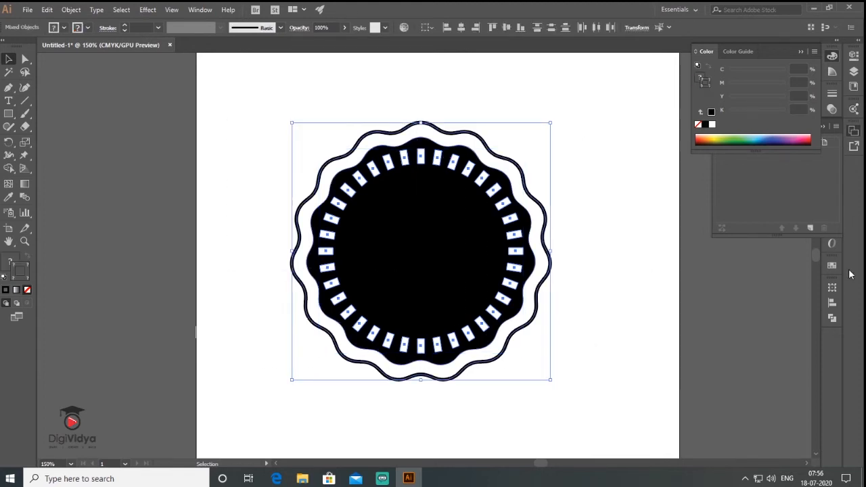
{"action": "left_click", "coordinate": [833, 304]}
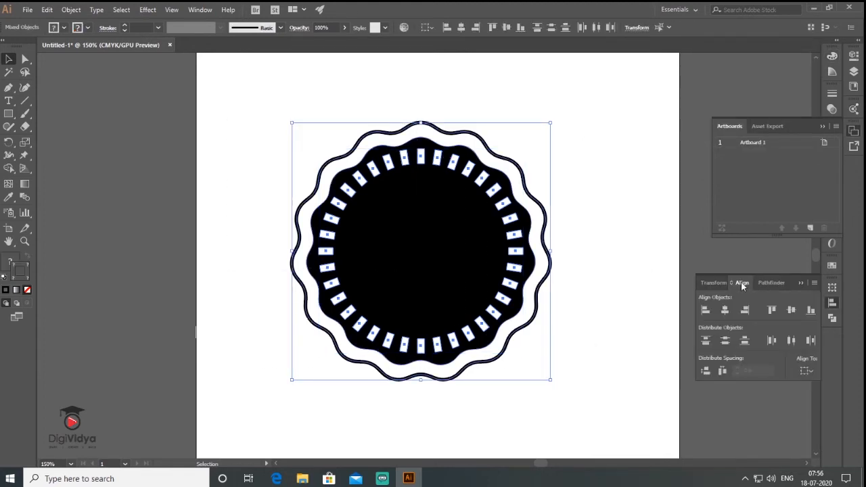
{"action": "left_click", "coordinate": [583, 237]}
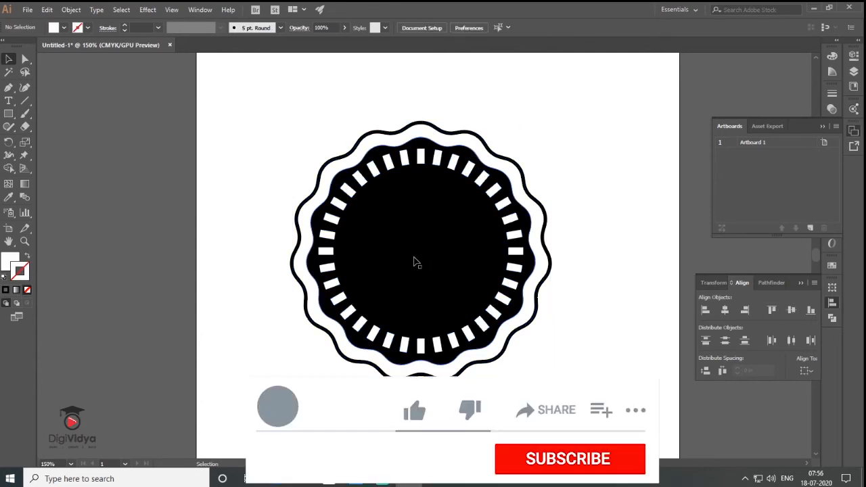
- Draw a white circle from the badge's centre that fills the area inside the rectangle ring
{"action": "left_click_drag", "start_coordinate": [9, 114], "coordinate": [48, 135]}
{"action": "left_click_drag", "start_coordinate": [421, 251], "coordinate": [531, 333]}
{"action": "key", "text": "ctrl+minus"}
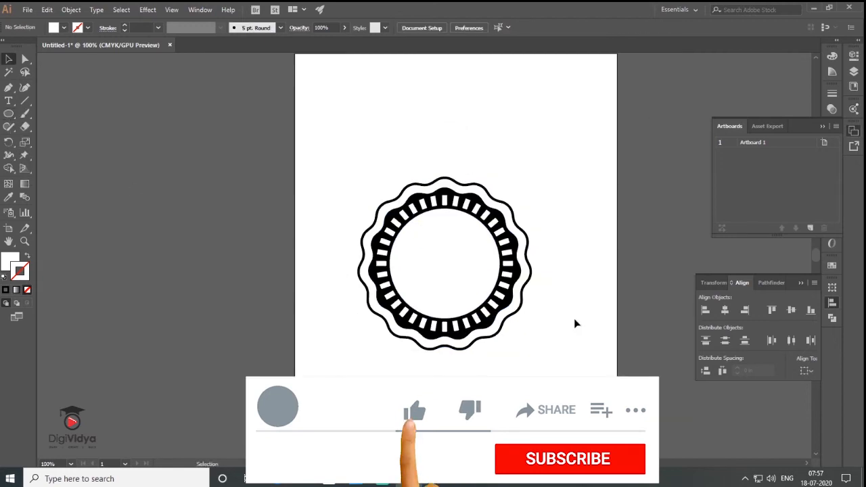
- Add the two-line text "RETRO" and "VINTAGE" beside the artboard and enlarge it to about 62.2 pt
{"action": "key", "text": "t"}
{"action": "left_click", "coordinate": [192, 173]}
{"action": "type", "text": "RETRO"}
{"action": "key", "text": "Return"}
{"action": "type", "text": "VINTAGE"}
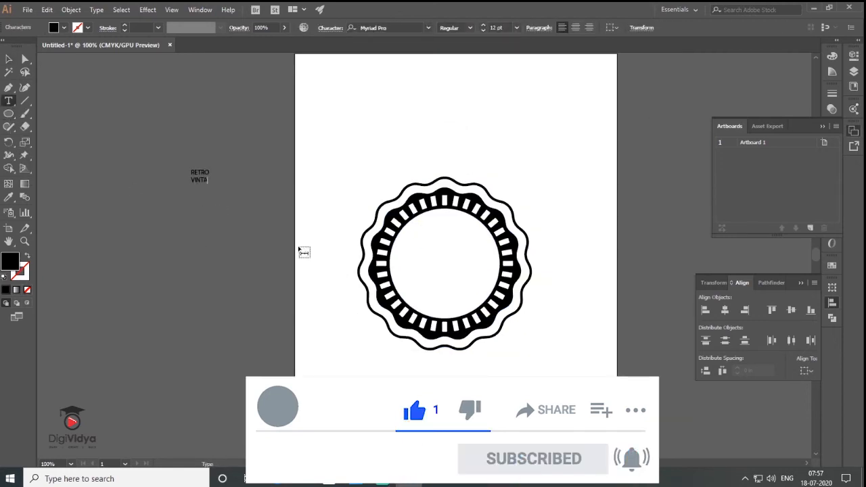
{"action": "left_click", "coordinate": [8, 60]}
{"action": "left_click_drag", "start_coordinate": [214, 184], "coordinate": [263, 215]}
- Set the RETRO VINTAGE text in Barlow Condensed SemiBold
{"action": "left_click", "coordinate": [822, 127]}
{"action": "left_click", "coordinate": [832, 212]}
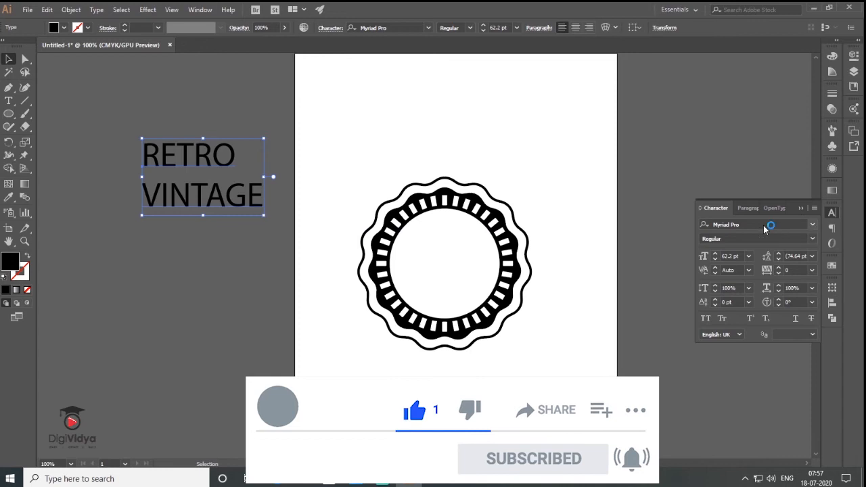
{"action": "left_click", "coordinate": [812, 224]}
{"action": "left_click", "coordinate": [801, 306]}
{"action": "left_click", "coordinate": [813, 224]}
{"action": "left_click", "coordinate": [799, 308]}
{"action": "left_click", "coordinate": [812, 239]}
{"action": "left_click", "coordinate": [727, 369]}
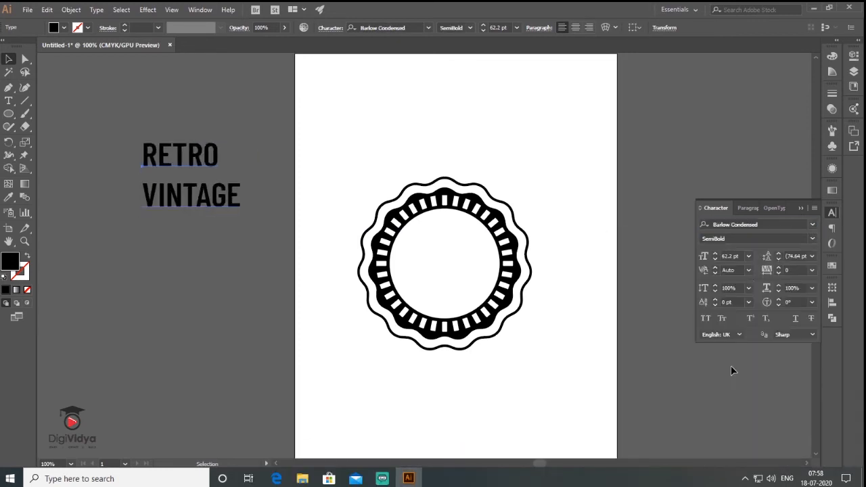
- Set the text's leading to 48 pt and centre-align its two lines
{"action": "left_click", "coordinate": [811, 256]}
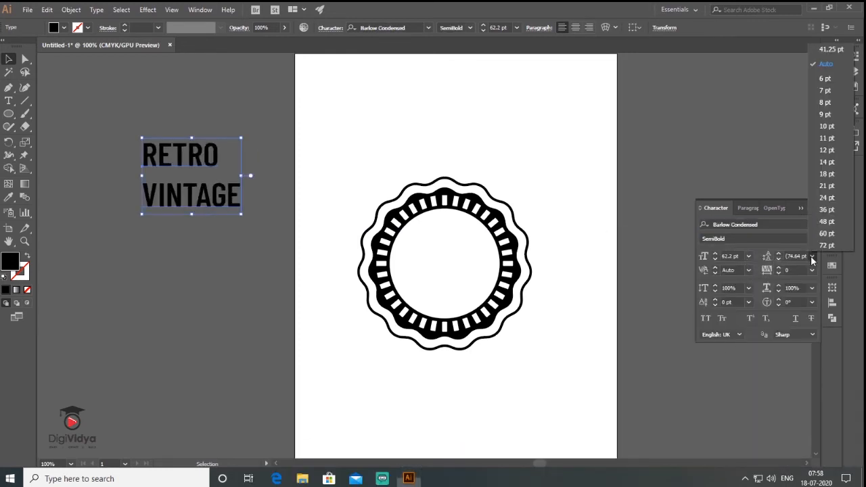
{"action": "left_click", "coordinate": [827, 221]}
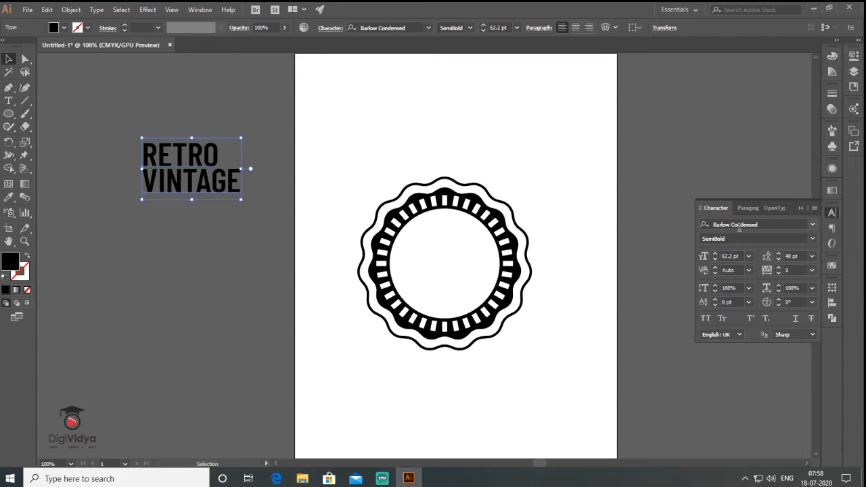
{"action": "left_click", "coordinate": [746, 208]}
{"action": "left_click", "coordinate": [723, 226]}
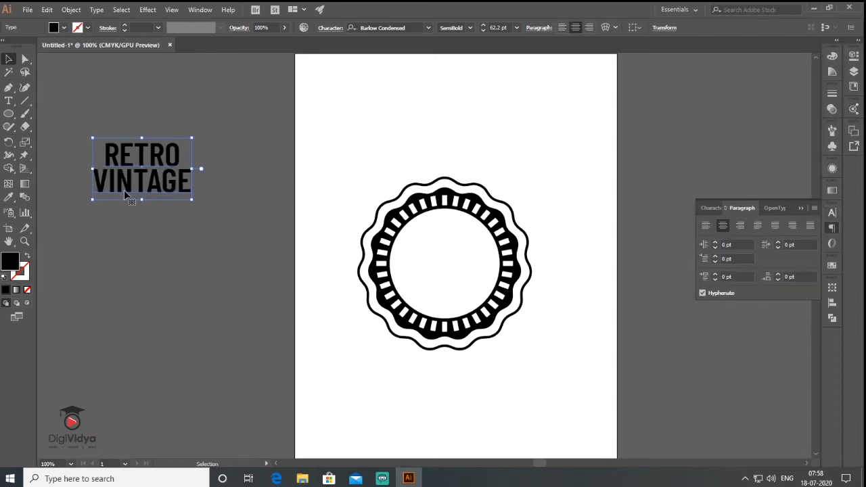
- Move the RETRO VINTAGE text into the badge's white circle and shrink it to about 58.39 pt
{"action": "left_click_drag", "start_coordinate": [142, 191], "coordinate": [444, 274]}
{"action": "left_click", "coordinate": [561, 182]}
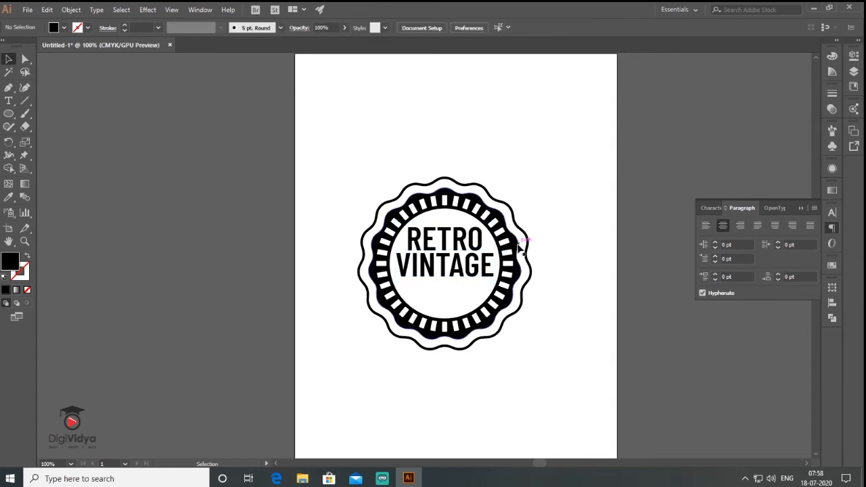
{"action": "scroll", "coordinate": [522, 325], "scroll_direction": "down", "scroll_amount": 3}
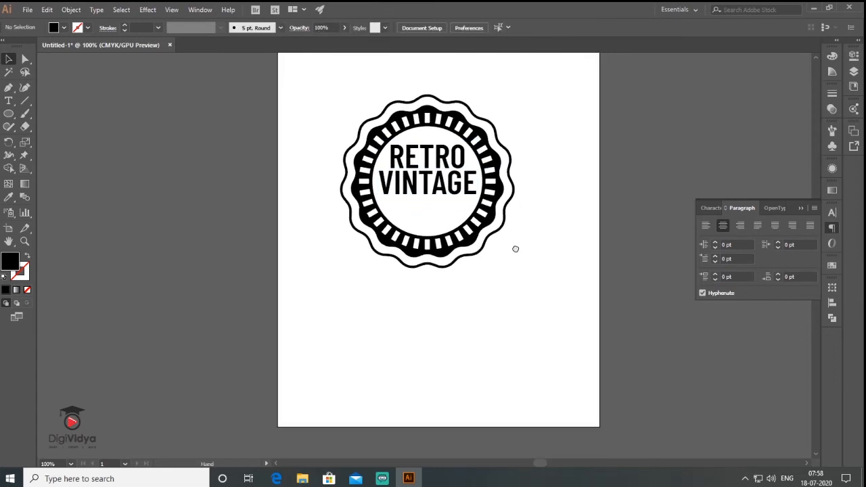
{"action": "left_click", "coordinate": [443, 186]}
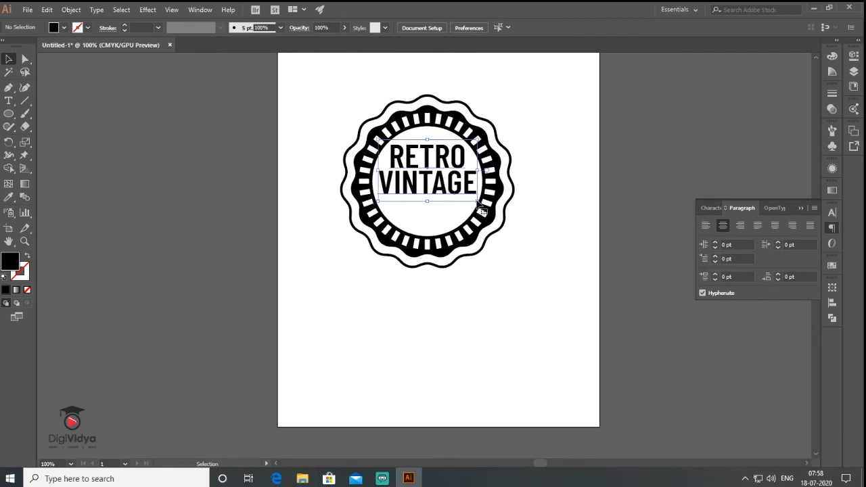
{"action": "left_click_drag", "start_coordinate": [479, 205], "coordinate": [474, 199]}
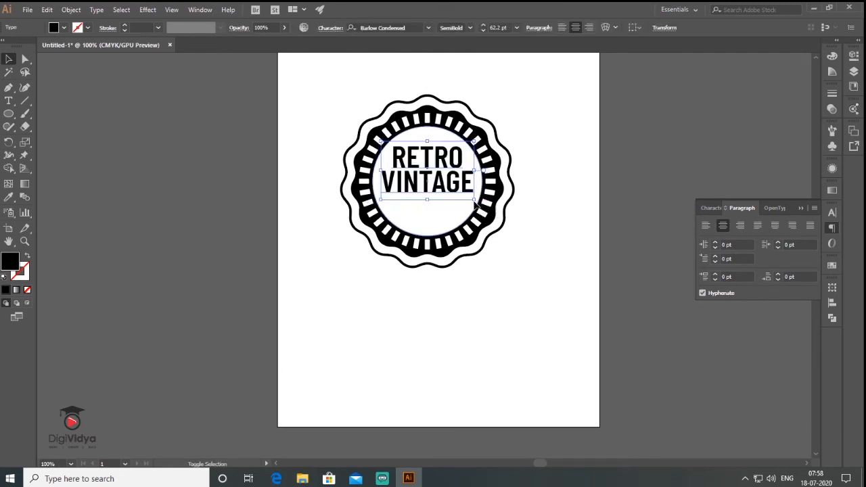
- Change the word VINTAGE to the Bold font style
{"action": "key", "text": "t"}
{"action": "left_click_drag", "start_coordinate": [384, 180], "coordinate": [471, 180]}
{"action": "left_click", "coordinate": [715, 207]}
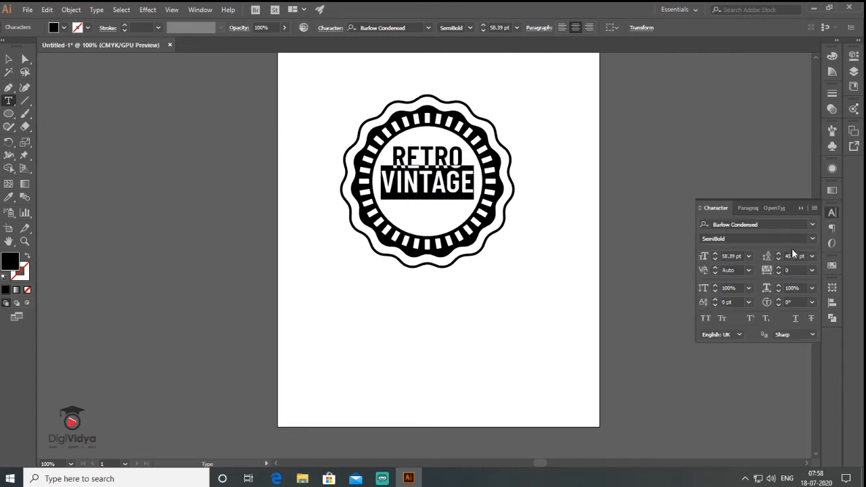
{"action": "left_click", "coordinate": [195, 199]}
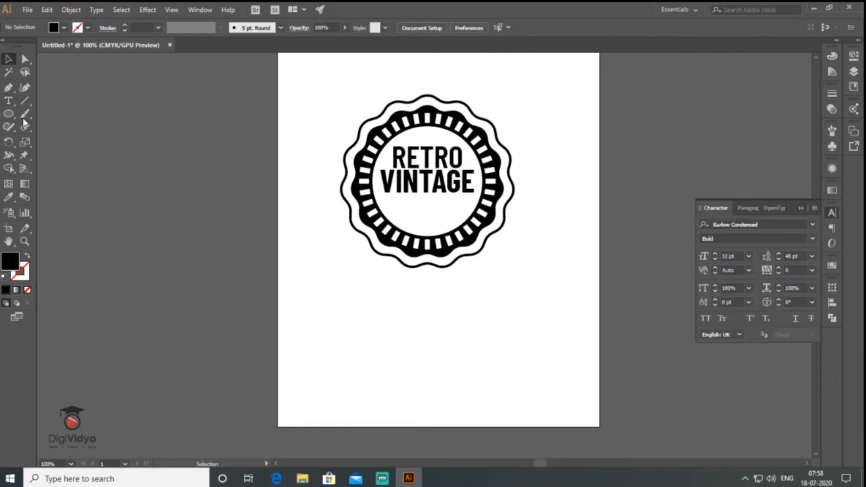
- Draw a circle about 2.63 in wide from the badge's centre and move it off the artboard to the left
{"action": "left_click", "coordinate": [9, 114]}
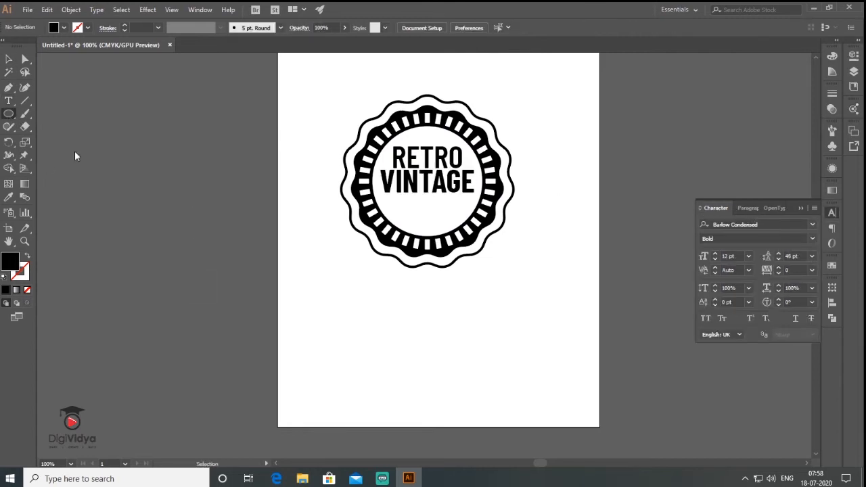
{"action": "left_click_drag", "start_coordinate": [429, 180], "coordinate": [449, 127]}
{"action": "key", "text": "v"}
{"action": "left_click_drag", "start_coordinate": [414, 213], "coordinate": [137, 217]}
{"action": "key", "text": "space"}
{"action": "left_click_drag", "start_coordinate": [213, 269], "coordinate": [338, 278]}
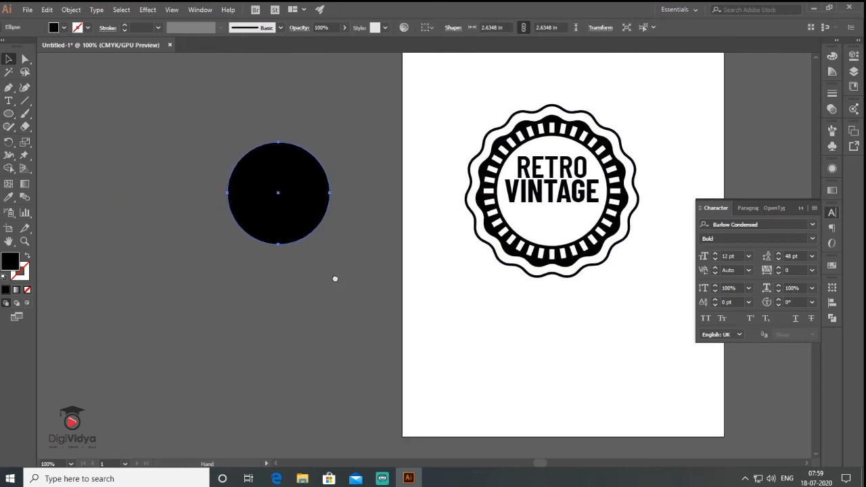
- Swap the new circle's black fill to its stroke, raise the stroke weight to 44 pt and show the rulers
{"action": "left_click", "coordinate": [28, 256]}
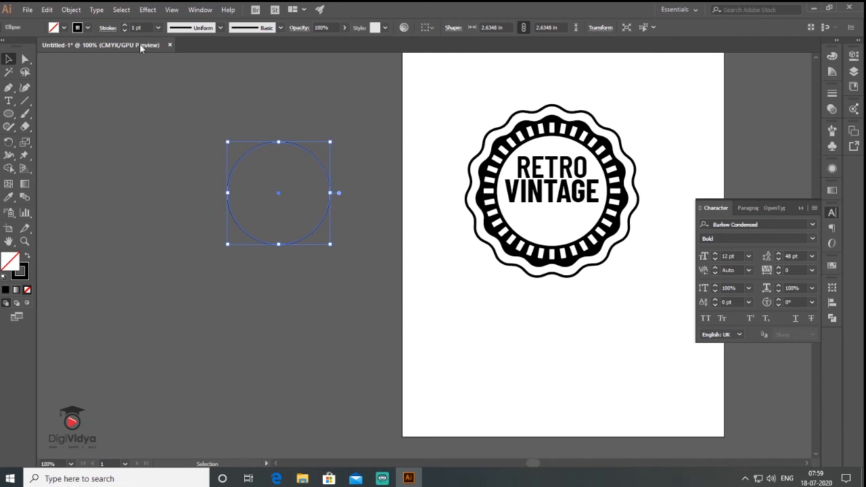
{"action": "left_click", "coordinate": [124, 25]}
{"action": "left_click", "coordinate": [125, 25]}
{"action": "left_click", "coordinate": [124, 25]}
{"action": "left_click", "coordinate": [125, 25]}
{"action": "left_click", "coordinate": [124, 26]}
{"action": "left_click", "coordinate": [124, 26]}
{"action": "left_click", "coordinate": [124, 25]}
{"action": "left_click", "coordinate": [125, 26]}
{"action": "left_click", "coordinate": [125, 25]}
{"action": "left_click", "coordinate": [125, 26]}
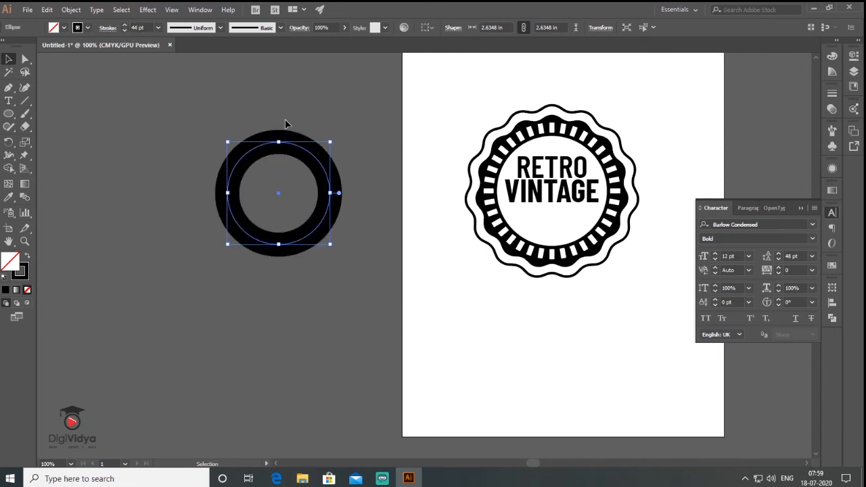
{"action": "key", "text": "ctrl+r"}
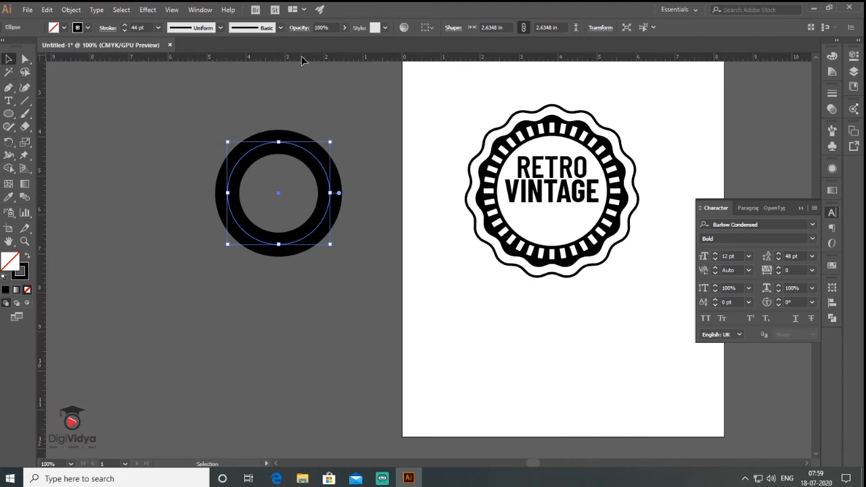
- Place a horizontal guide across the lower part of the ring at about 6.15 in
{"action": "left_click_drag", "start_coordinate": [301, 60], "coordinate": [223, 220]}
{"action": "left_click", "coordinate": [25, 59]}
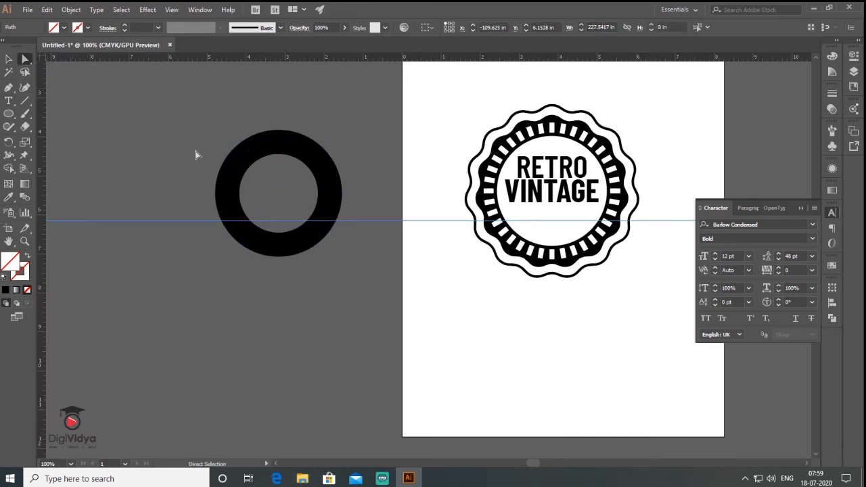
{"action": "left_click_drag", "start_coordinate": [273, 193], "coordinate": [274, 193]}
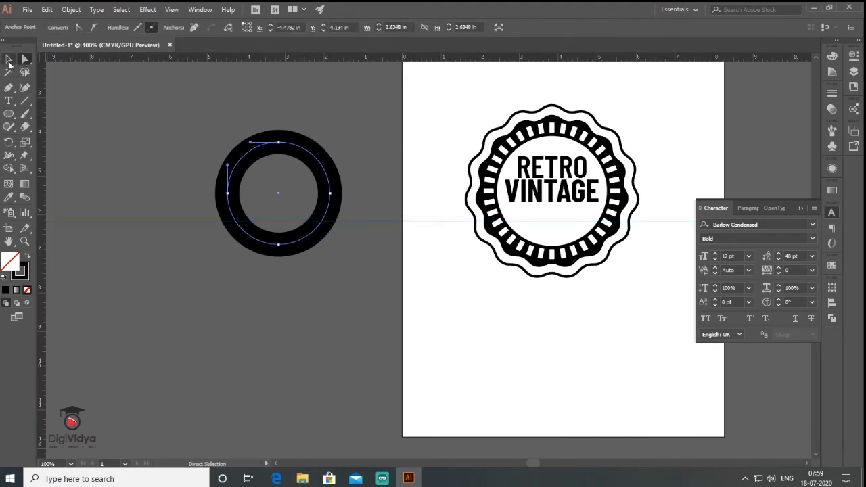
- Add two anchor points to the ring's path where it crosses the horizontal guide
{"action": "left_click", "coordinate": [9, 60]}
{"action": "left_click", "coordinate": [184, 127]}
{"action": "left_click", "coordinate": [249, 157]}
{"action": "left_click_drag", "start_coordinate": [9, 90], "coordinate": [68, 100]}
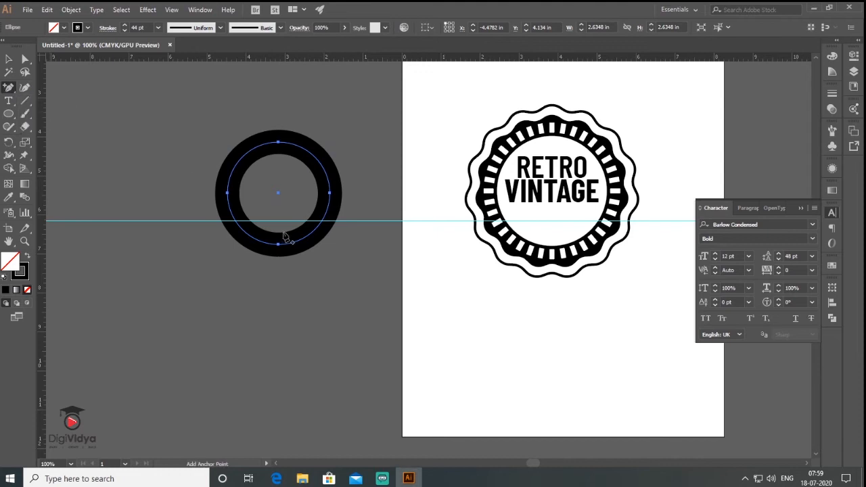
{"action": "left_click", "coordinate": [235, 220]}
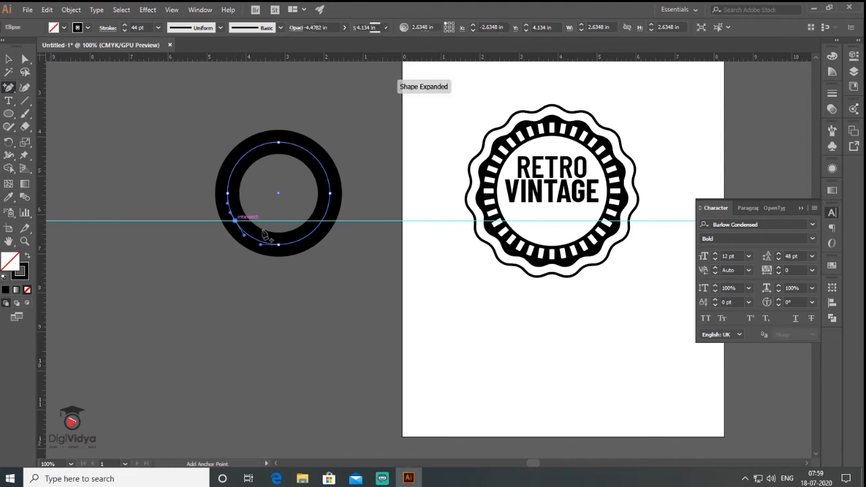
{"action": "left_click", "coordinate": [322, 221]}
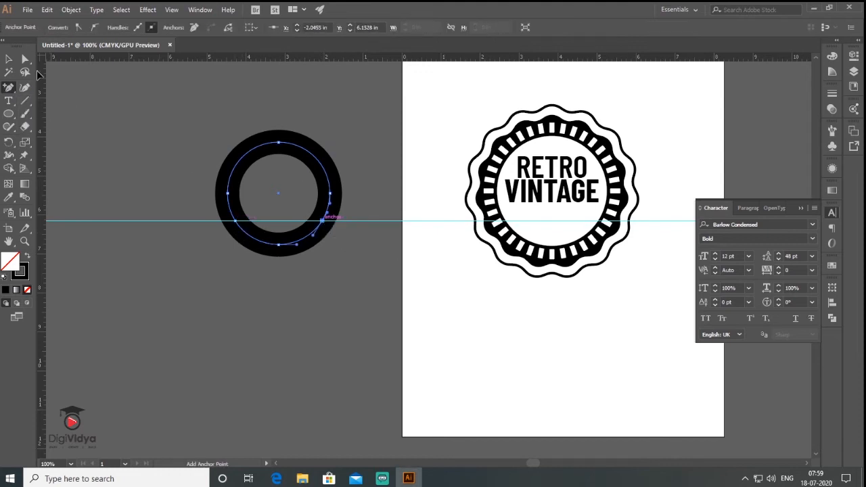
- Cut the ring's path at the two anchor points on the guide
{"action": "left_click", "coordinate": [25, 58]}
{"action": "left_click_drag", "start_coordinate": [244, 218], "coordinate": [242, 220]}
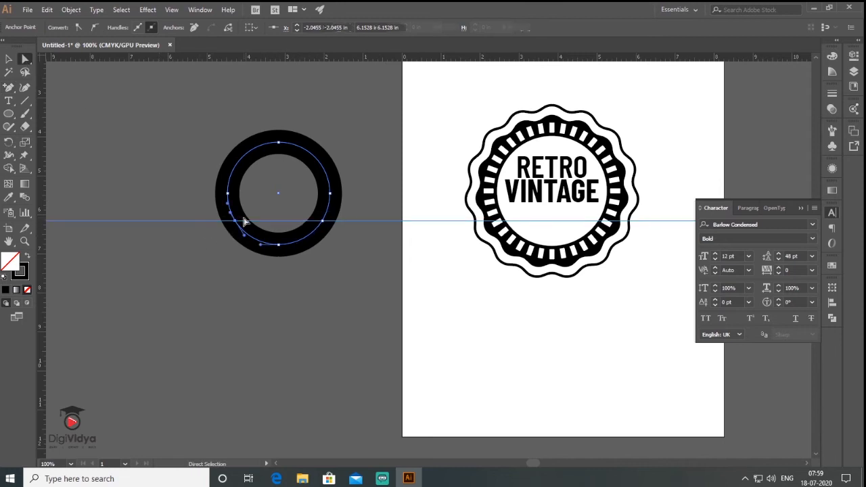
{"action": "left_click", "coordinate": [228, 28]}
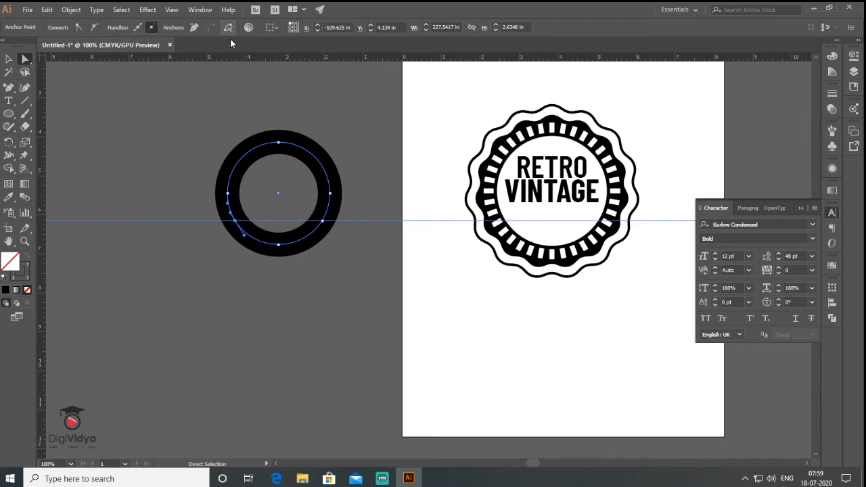
{"action": "left_click_drag", "start_coordinate": [334, 218], "coordinate": [334, 218]}
{"action": "left_click", "coordinate": [228, 29]}
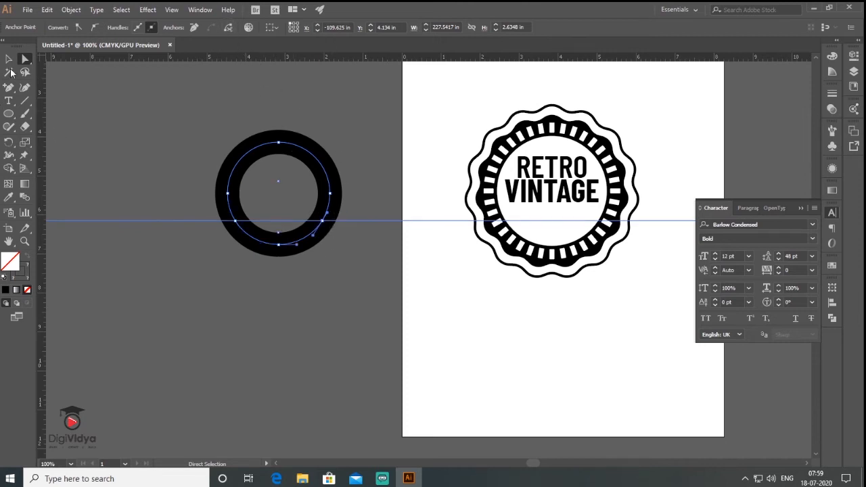
- Move the lower arc segment down away from the ring and delete the remaining upper arc
{"action": "left_click", "coordinate": [9, 59]}
{"action": "left_click", "coordinate": [125, 299]}
{"action": "left_click", "coordinate": [279, 243]}
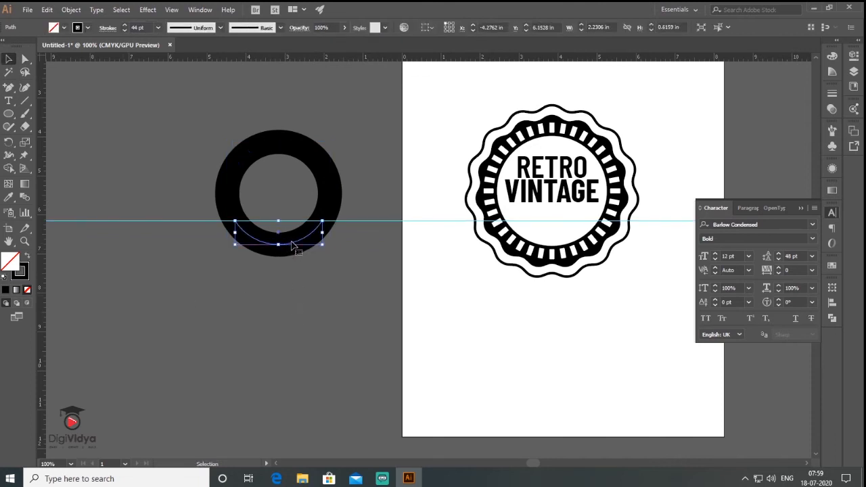
{"action": "left_click_drag", "start_coordinate": [292, 260], "coordinate": [312, 326]}
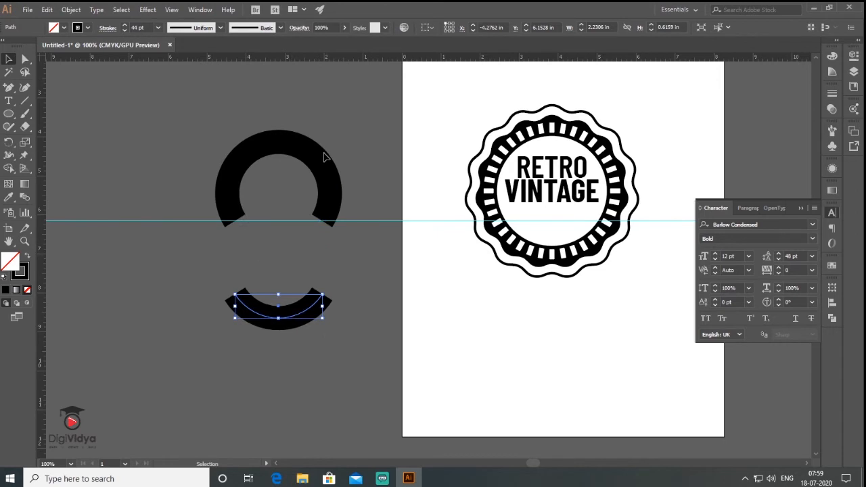
{"action": "left_click", "coordinate": [288, 173]}
{"action": "key", "text": "Delete"}
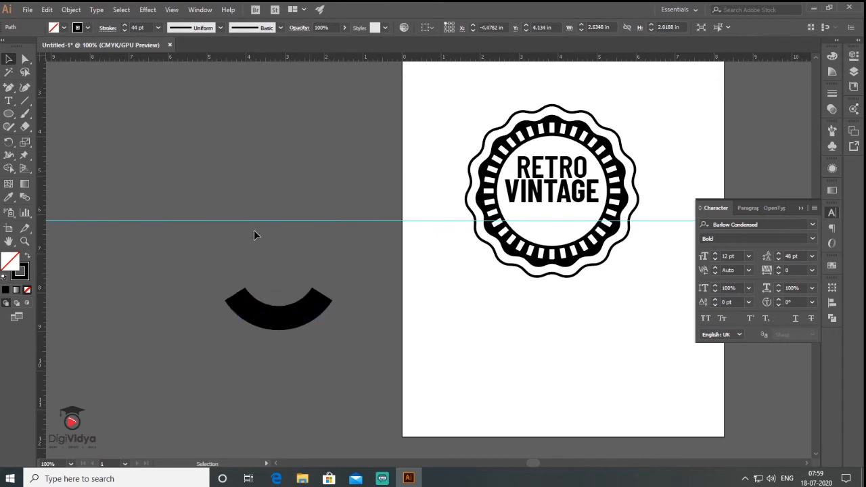
- Reposition the remaining arc slightly upward and expand its fill and stroke into a filled shape
{"action": "left_click", "coordinate": [293, 345]}
{"action": "left_click", "coordinate": [286, 313]}
{"action": "left_click_drag", "start_coordinate": [298, 314], "coordinate": [298, 297]}
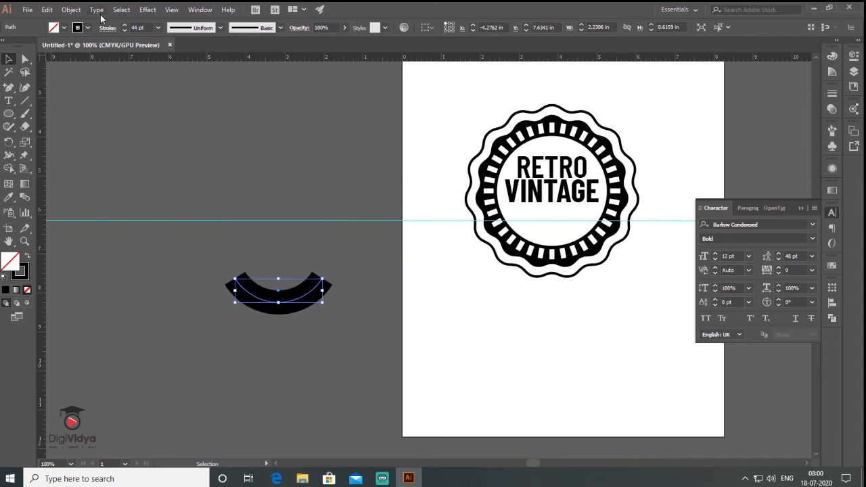
{"action": "left_click", "coordinate": [71, 11]}
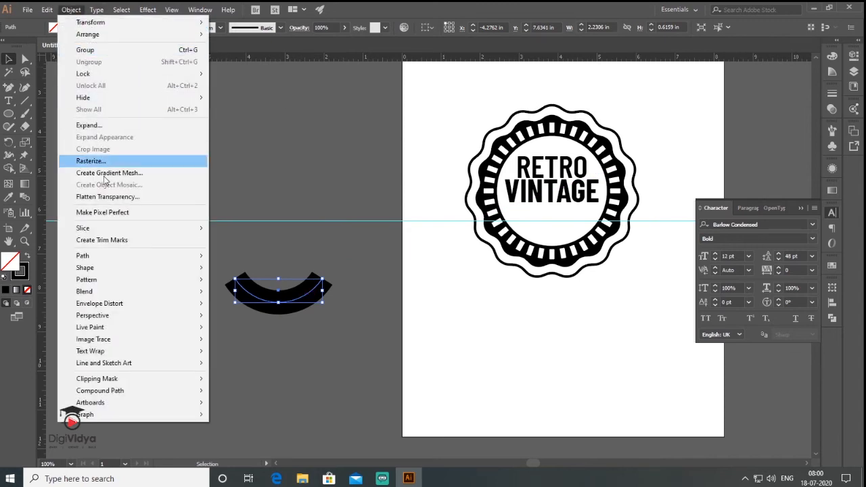
{"action": "mouse_move", "coordinate": [130, 270]}
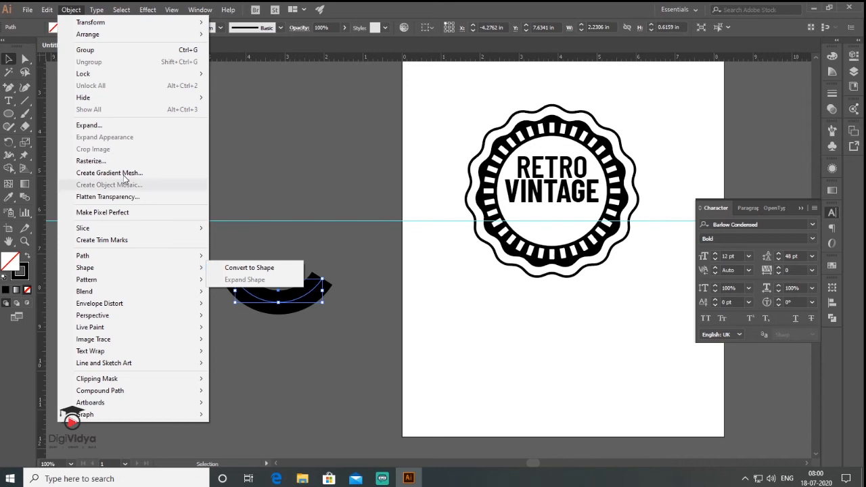
{"action": "left_click", "coordinate": [101, 125]}
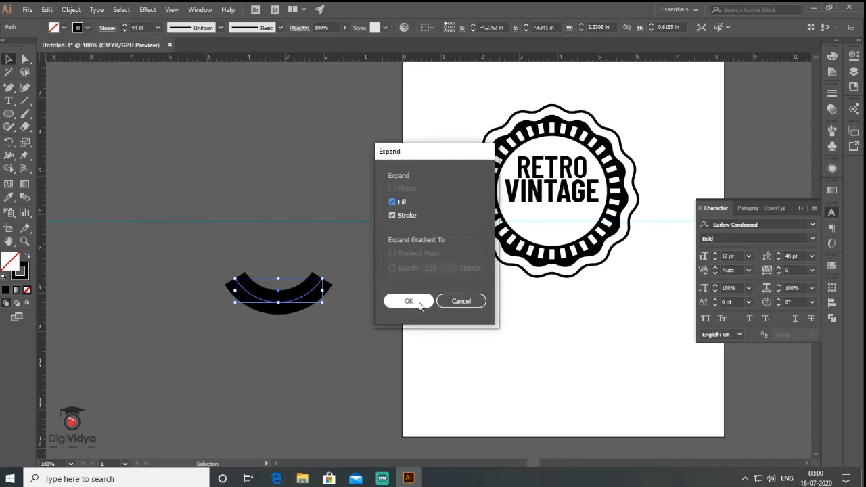
{"action": "left_click", "coordinate": [419, 299]}
{"action": "left_click", "coordinate": [312, 350]}
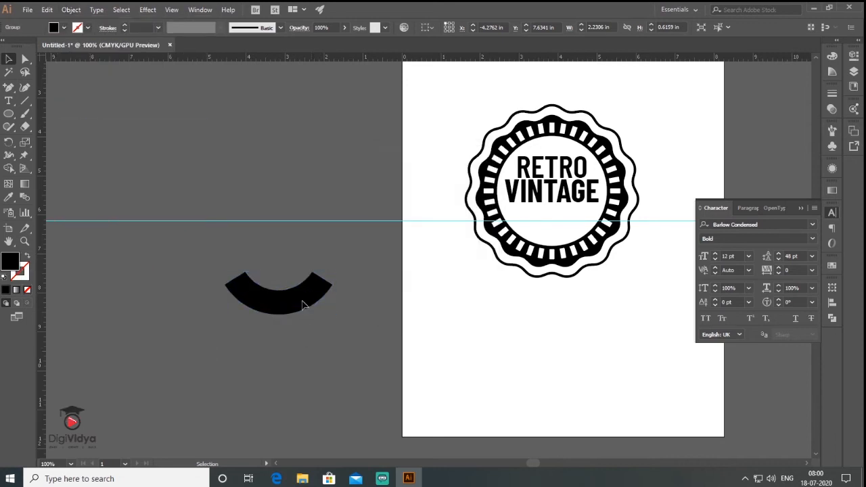
{"action": "left_click_drag", "start_coordinate": [304, 300], "coordinate": [314, 291]}
{"action": "left_click", "coordinate": [264, 358]}
- Draw a black square about 0.72 in wide beside the arc and push a new midpoint on its outer edge inward to form a notch
{"action": "left_click", "coordinate": [8, 113]}
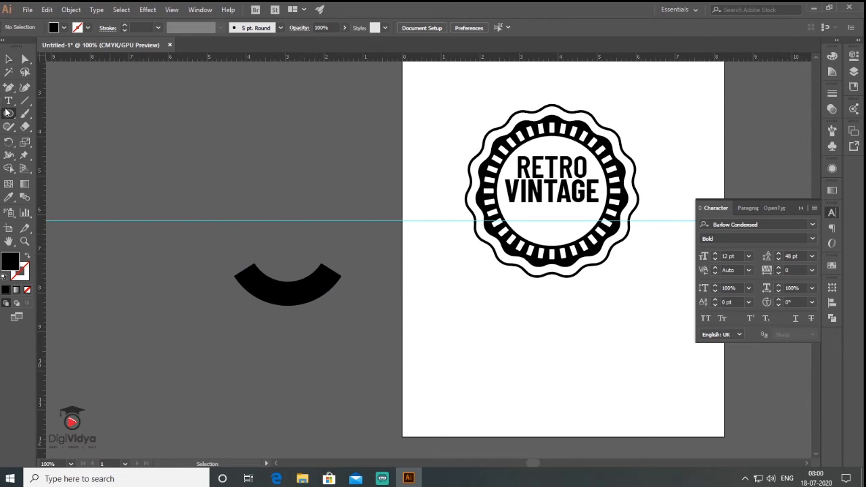
{"action": "left_click_drag", "start_coordinate": [8, 113], "coordinate": [54, 114]}
{"action": "left_click_drag", "start_coordinate": [189, 280], "coordinate": [217, 309]}
{"action": "left_click_drag", "start_coordinate": [8, 87], "coordinate": [49, 101]}
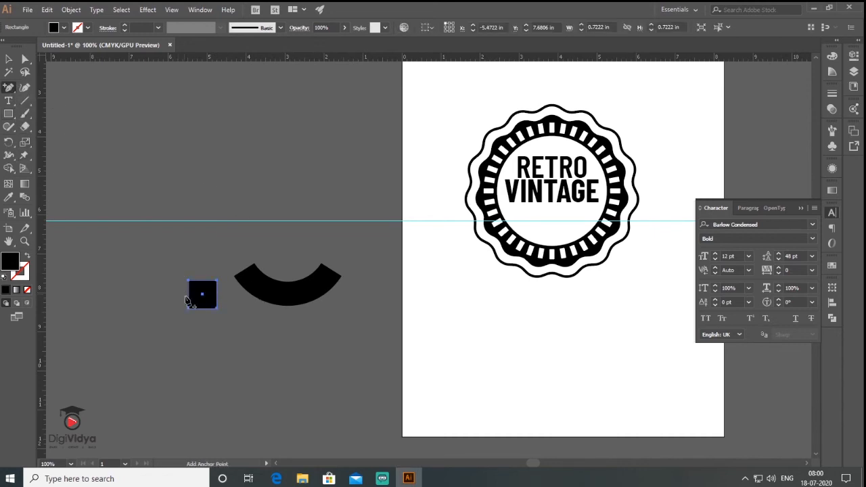
{"action": "left_click", "coordinate": [190, 298]}
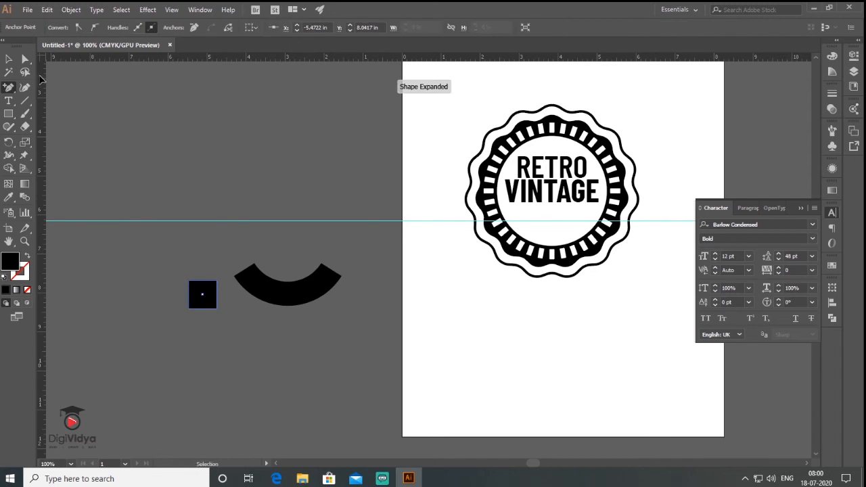
{"action": "key", "text": "shift+Right"}
{"action": "key", "text": "shift+Right"}
- Fit the rotated notched square to the arc's left end and a reflected copy to its right end as ribbon tails
{"action": "left_click", "coordinate": [9, 59]}
{"action": "left_click_drag", "start_coordinate": [221, 277], "coordinate": [315, 341]}
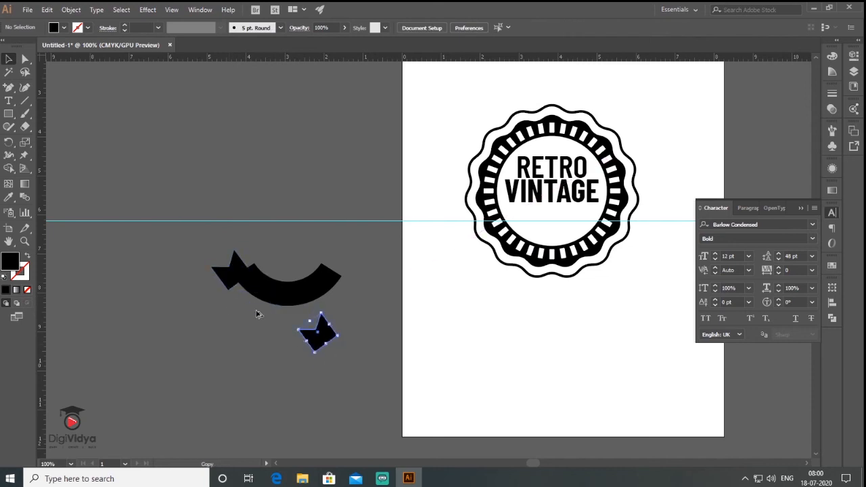
{"action": "left_click_drag", "start_coordinate": [9, 142], "coordinate": [45, 158]}
{"action": "left_click_drag", "start_coordinate": [310, 350], "coordinate": [427, 344]}
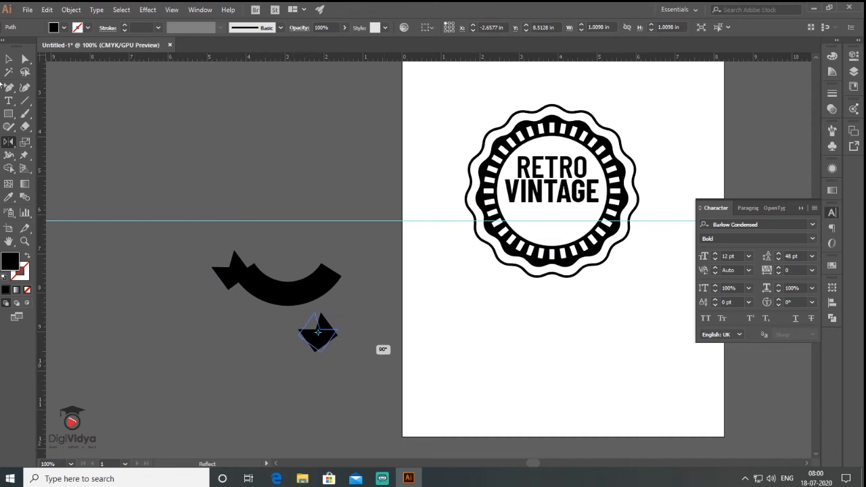
{"action": "left_click", "coordinate": [8, 58]}
{"action": "left_click_drag", "start_coordinate": [320, 346], "coordinate": [345, 276]}
{"action": "left_click", "coordinate": [225, 302]}
- Give the arc and both ribbon tails a white (FFFFFF) stroke
{"action": "left_click_drag", "start_coordinate": [404, 316], "coordinate": [227, 269]}
{"action": "left_click", "coordinate": [23, 273]}
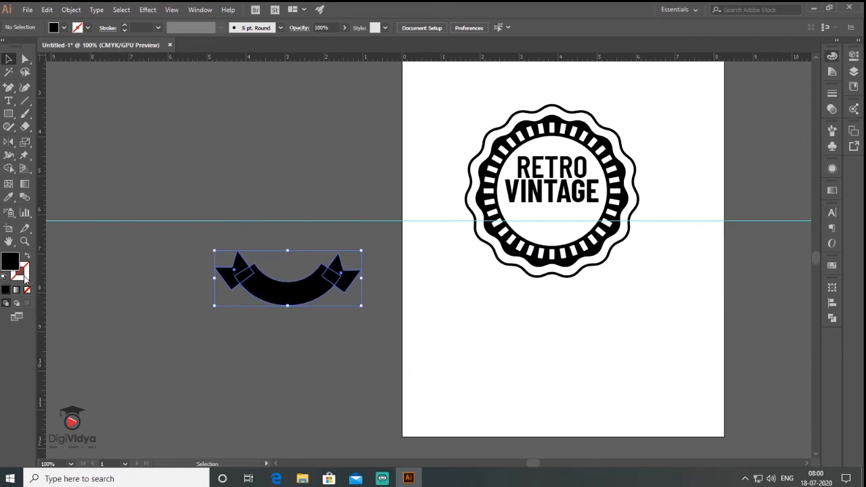
{"action": "double_click", "coordinate": [25, 274]}
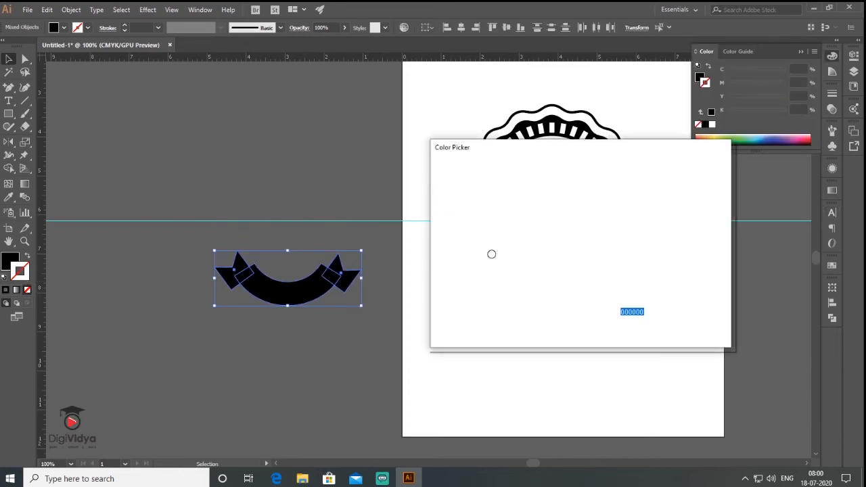
{"action": "left_click_drag", "start_coordinate": [445, 184], "coordinate": [433, 173]}
{"action": "left_click", "coordinate": [692, 186]}
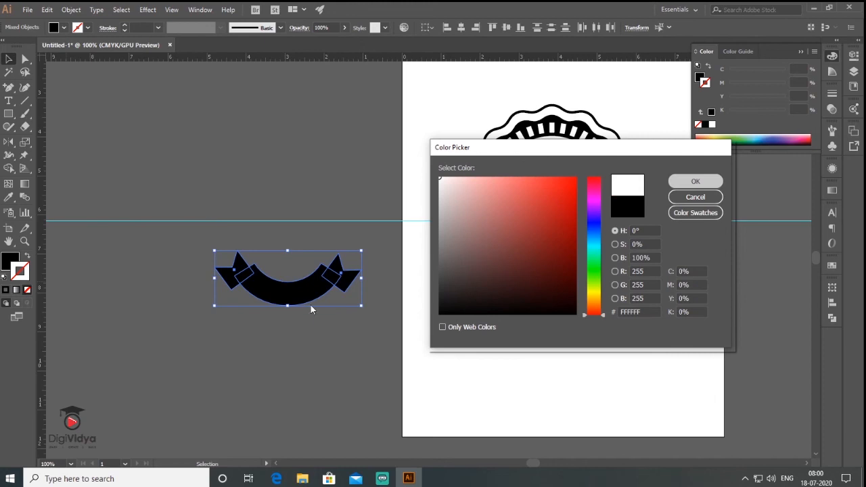
{"action": "left_click", "coordinate": [301, 322]}
- Try the ribbon over the lower part of the badge and move it back out to the artboard's left edge
{"action": "left_click", "coordinate": [269, 288]}
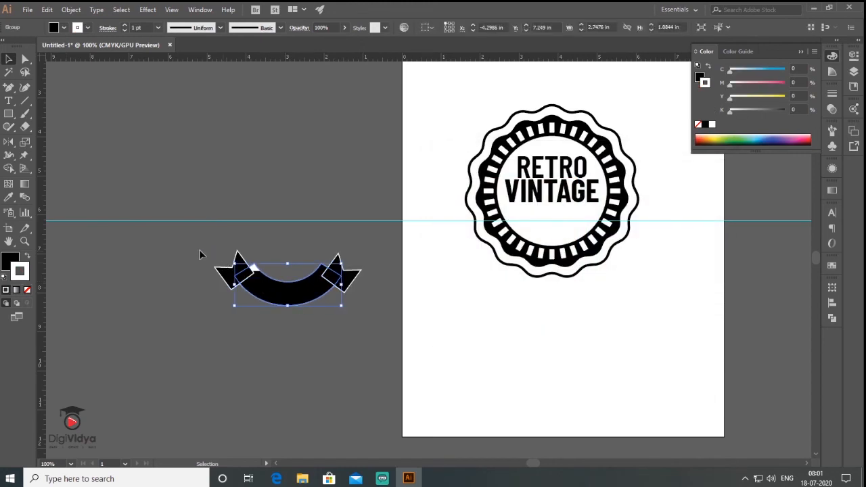
{"action": "right_click", "coordinate": [282, 291]}
{"action": "left_click_drag", "start_coordinate": [545, 237], "coordinate": [369, 312]}
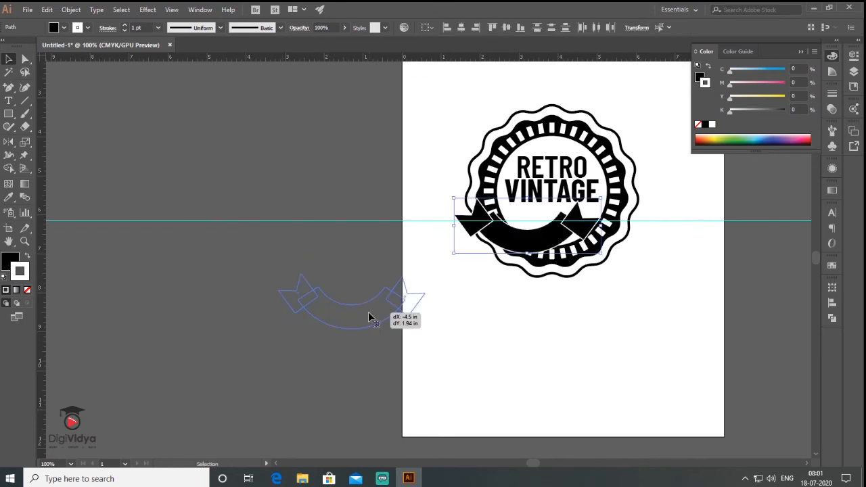
{"action": "left_click", "coordinate": [563, 355]}
- Draw a circle about 3.05 in wide off the artboard, above and to the left of the ribbon
{"action": "key", "text": "l"}
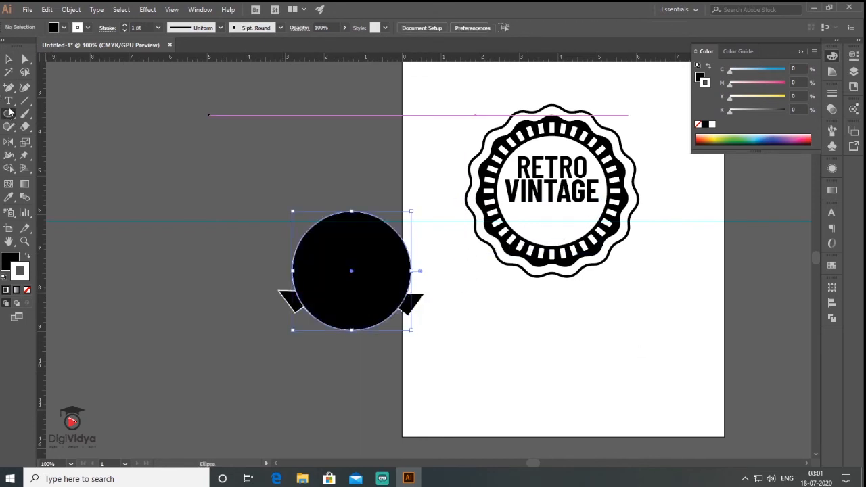
{"action": "key", "text": "v"}
{"action": "left_click_drag", "start_coordinate": [332, 279], "coordinate": [208, 161]}
- Convert the new circle into a type path and replace the placeholder text with ESTD 1987
{"action": "left_click", "coordinate": [9, 103]}
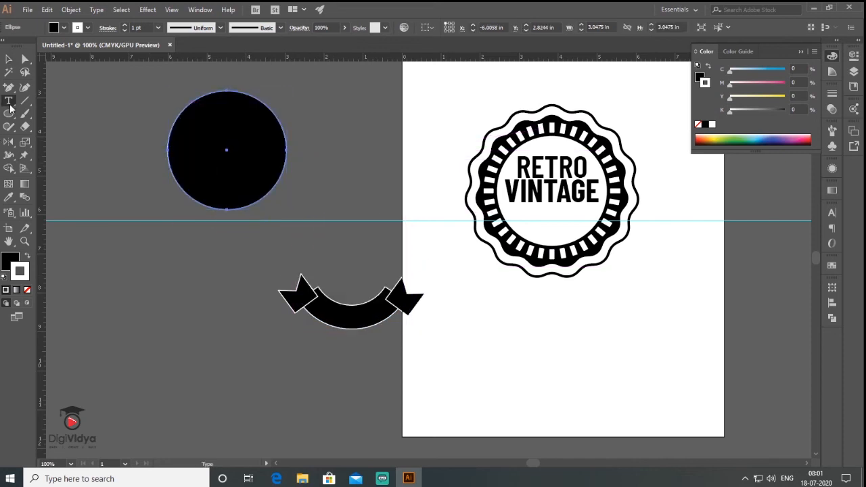
{"action": "left_click_drag", "start_coordinate": [10, 107], "coordinate": [65, 124]}
{"action": "left_click", "coordinate": [188, 108]}
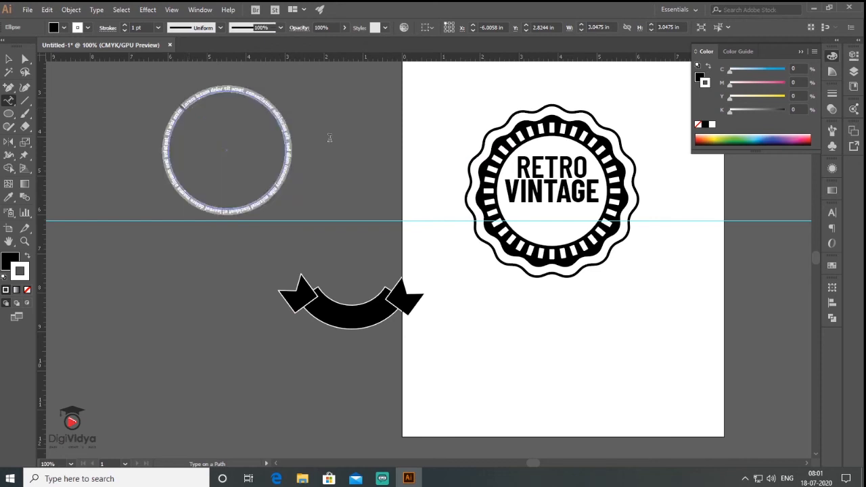
{"action": "key", "text": "BackSpace"}
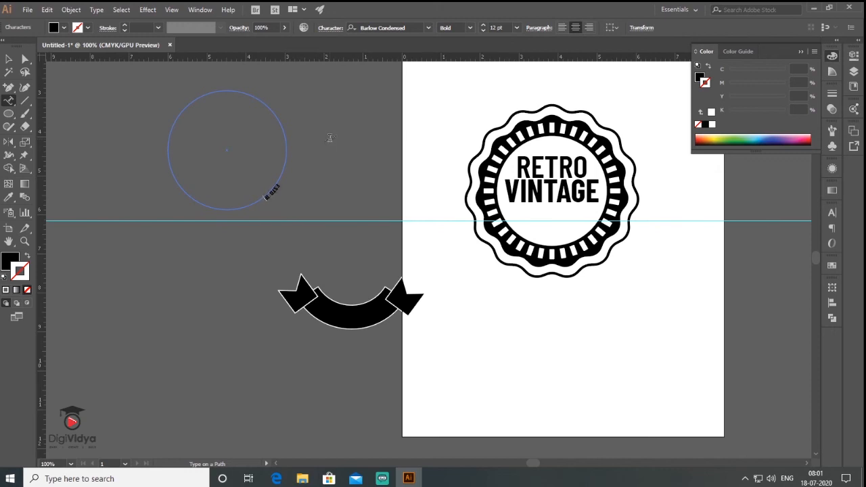
- Set the ESTD 1987 text on the circle to 36 pt
{"action": "left_click_drag", "start_coordinate": [264, 200], "coordinate": [281, 185]}
{"action": "left_click", "coordinate": [833, 213]}
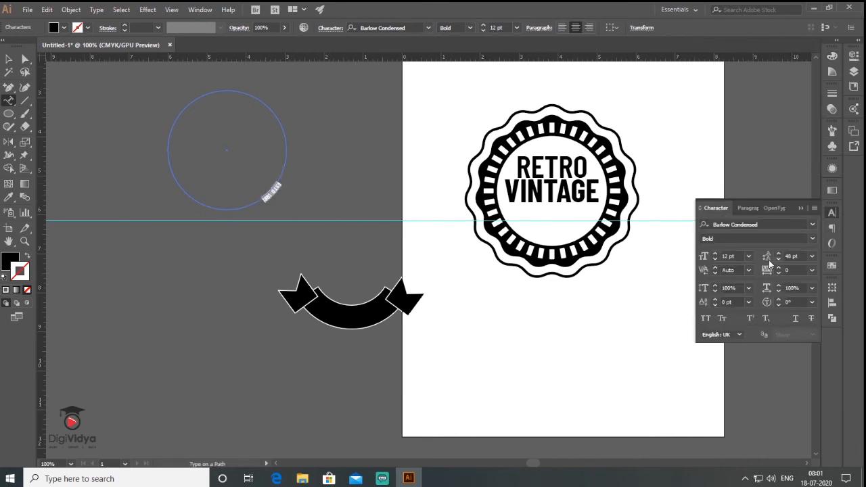
{"action": "left_click", "coordinate": [748, 257]}
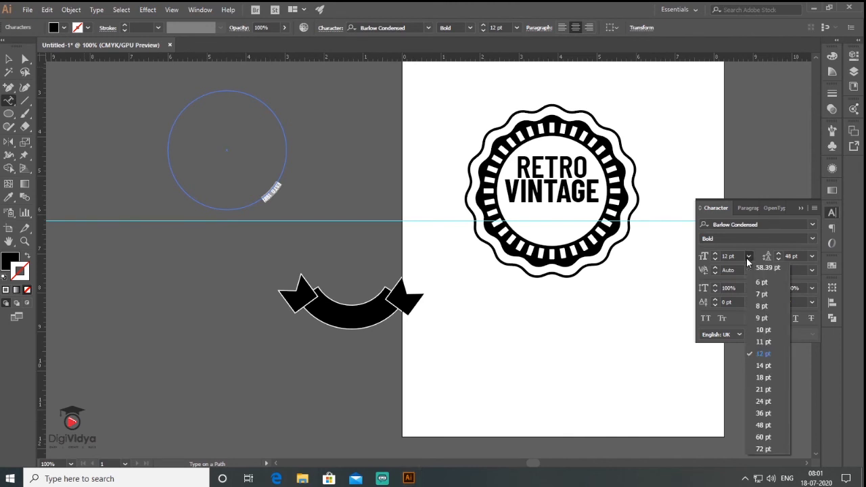
{"action": "left_click", "coordinate": [765, 413]}
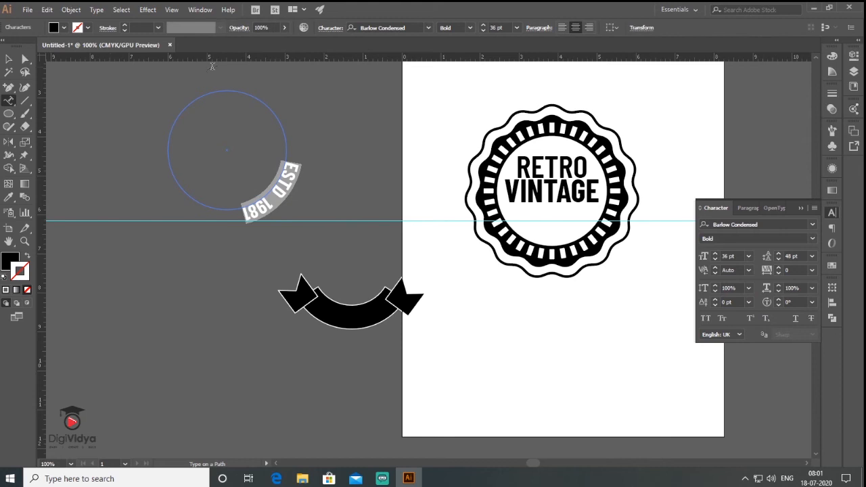
- Flip the ESTD text to the inside of its circle using Type on a Path Options with the Rainbow effect
{"action": "left_click", "coordinate": [67, 10]}
{"action": "left_click", "coordinate": [67, 11]}
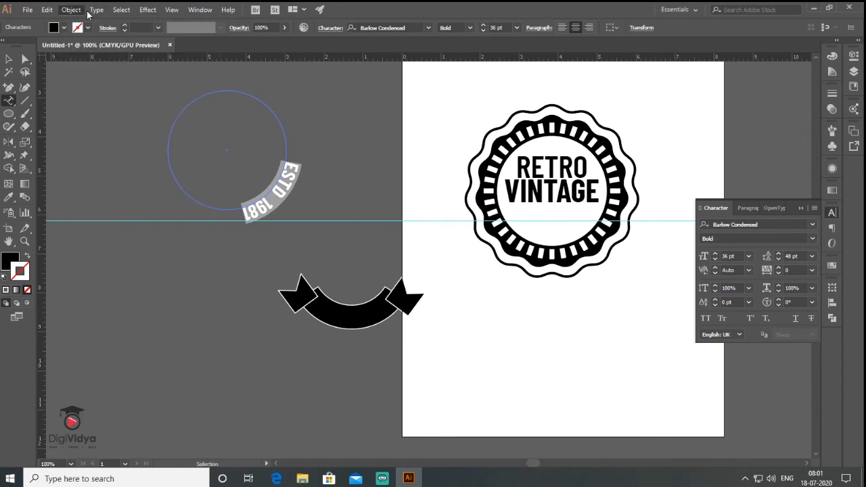
{"action": "left_click", "coordinate": [96, 10]}
{"action": "mouse_move", "coordinate": [131, 113]}
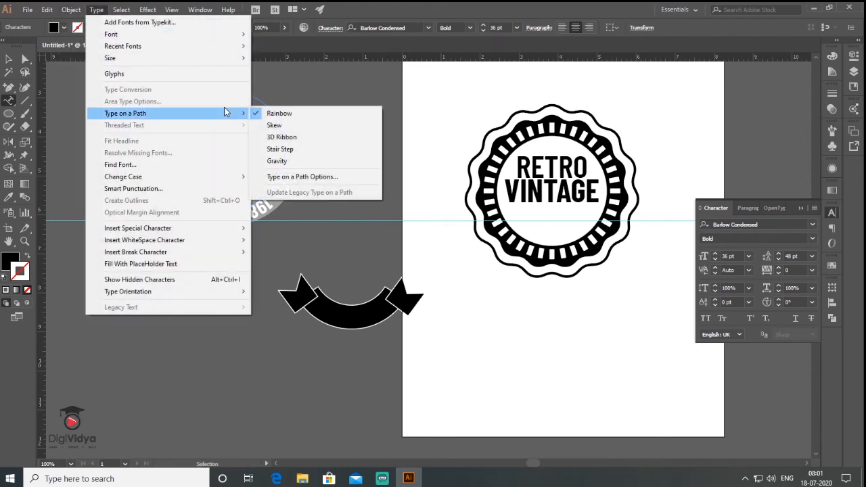
{"action": "left_click", "coordinate": [316, 177]}
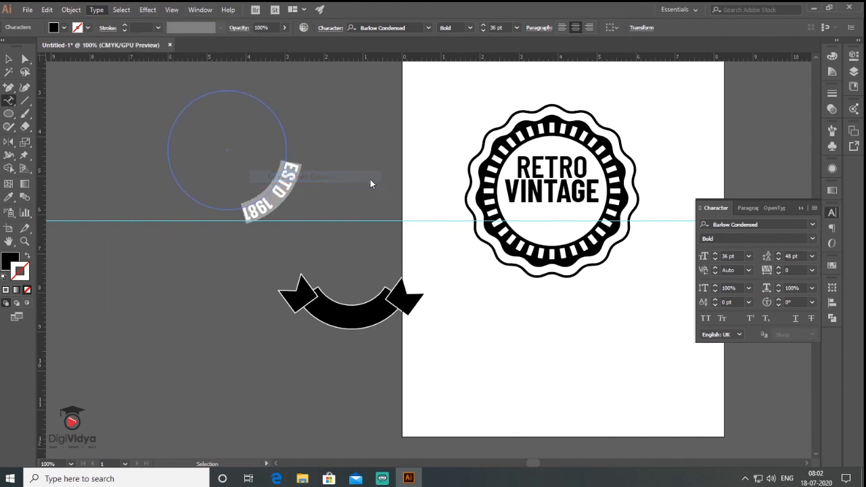
{"action": "left_click_drag", "start_coordinate": [623, 111], "coordinate": [381, 83]}
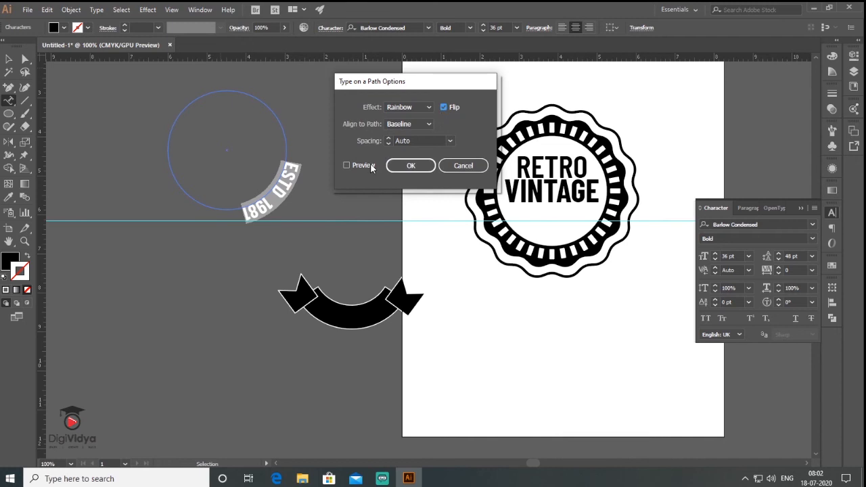
{"action": "left_click", "coordinate": [346, 165]}
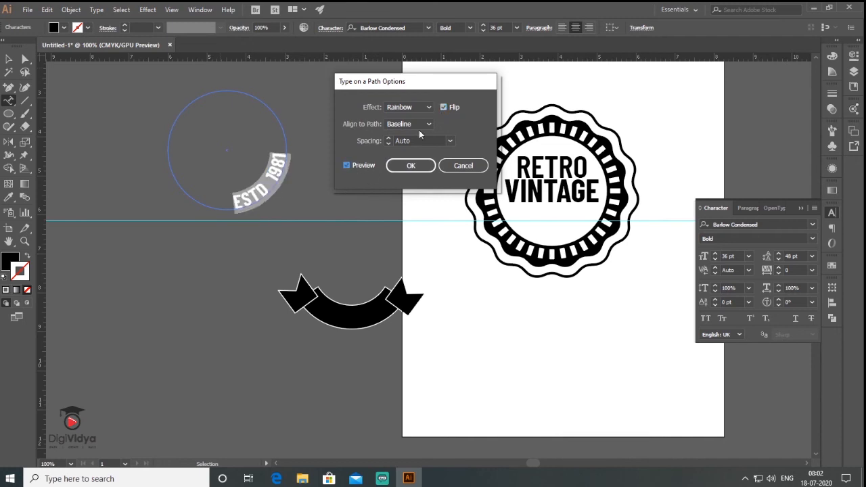
{"action": "left_click", "coordinate": [406, 167]}
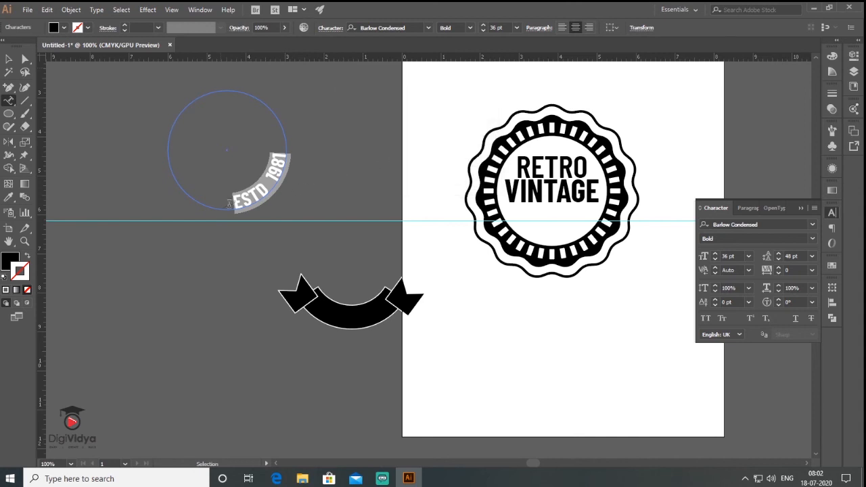
- Rotate the type circle to centre its ESTD text at the bottom and convert the text to outlines
{"action": "key", "text": "Escape"}
{"action": "left_click", "coordinate": [96, 10]}
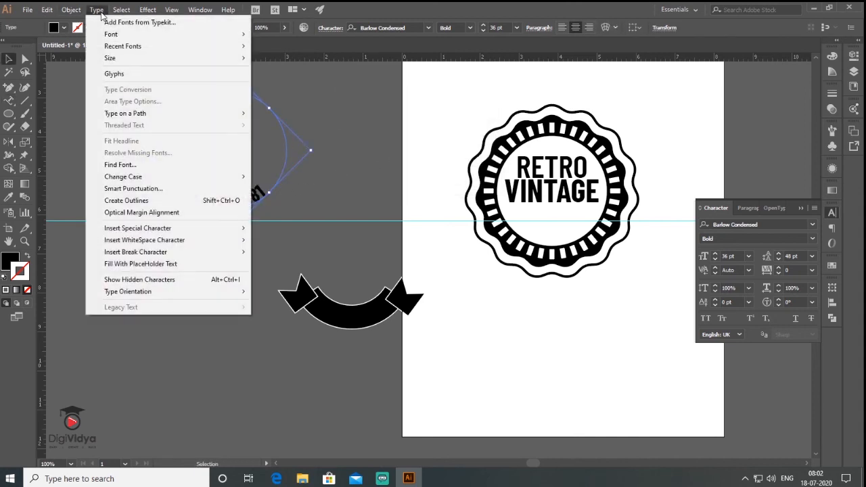
{"action": "left_click", "coordinate": [162, 201]}
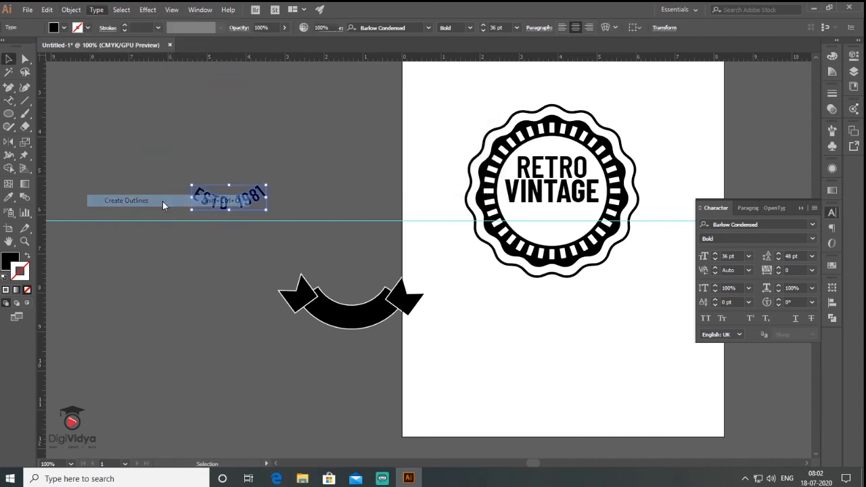
- Centre the outlined ESTD text on the curved ribbon in white and group it with the ribbon pieces
{"action": "left_click_drag", "start_coordinate": [247, 202], "coordinate": [371, 321]}
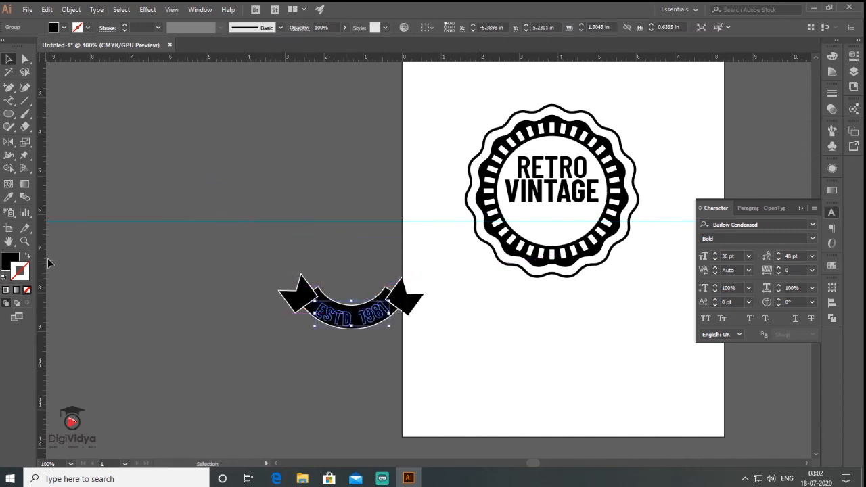
{"action": "left_click", "coordinate": [4, 278]}
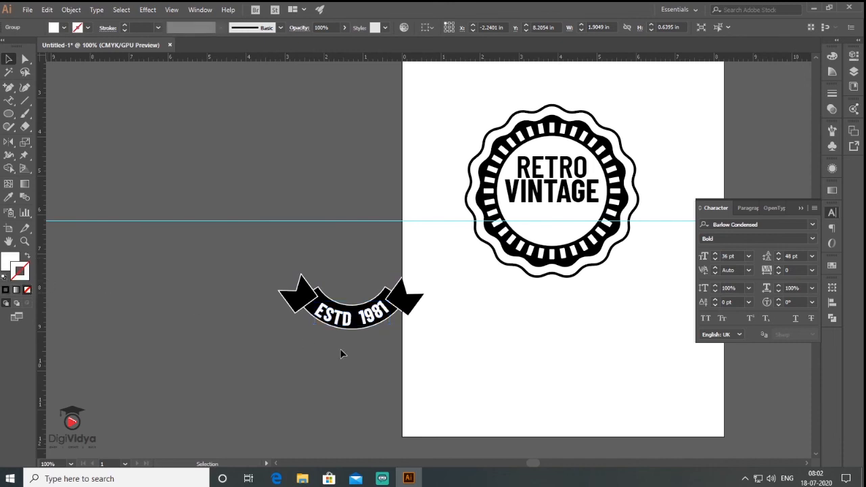
{"action": "scroll", "coordinate": [342, 353], "scroll_direction": "up", "scroll_amount": 2}
{"action": "left_click_drag", "start_coordinate": [230, 186], "coordinate": [533, 307]}
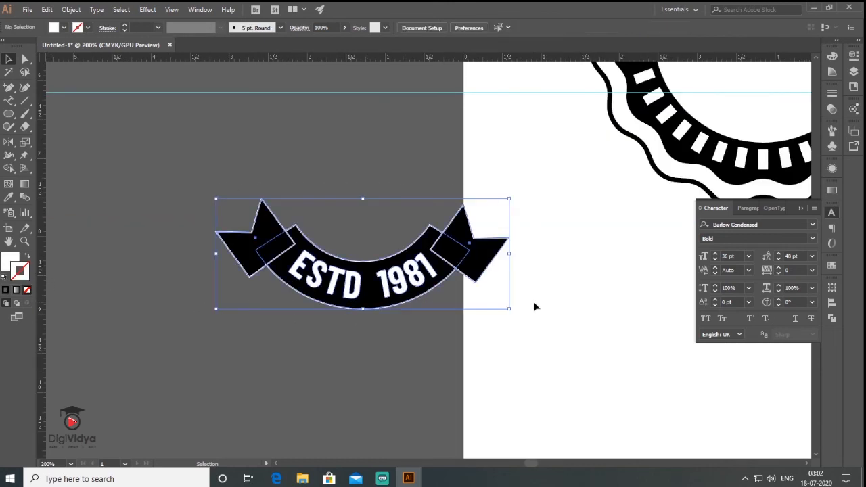
{"action": "key", "text": "ctrl+g"}
- Move the grouped ribbon onto the badge and scale it down to fit inside the inner circle below VINTAGE
{"action": "scroll", "coordinate": [230, 256], "scroll_direction": "down", "scroll_amount": 2}
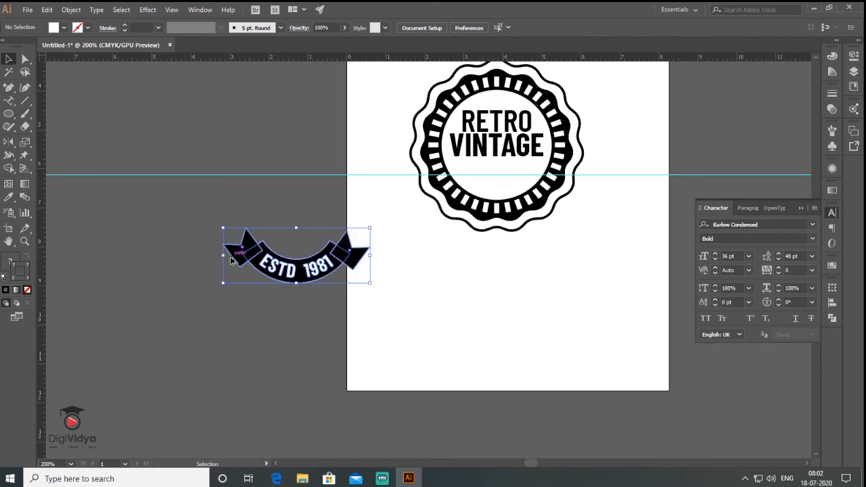
{"action": "left_click_drag", "start_coordinate": [287, 271], "coordinate": [494, 190]}
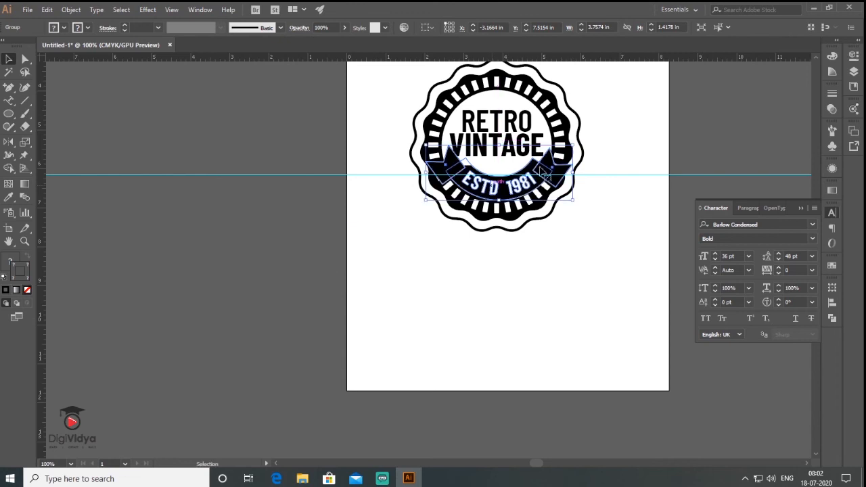
{"action": "left_click_drag", "start_coordinate": [576, 142], "coordinate": [547, 161]}
{"action": "key", "text": "ctrl+equal"}
{"action": "left_click", "coordinate": [325, 296]}
{"action": "key", "text": "ctrl+minus"}
{"action": "key", "text": "ctrl+minus"}
- Expand all the artwork of the badge, including its outlines and lettering, into plain shapes
{"action": "left_click_drag", "start_coordinate": [290, 87], "coordinate": [518, 307]}
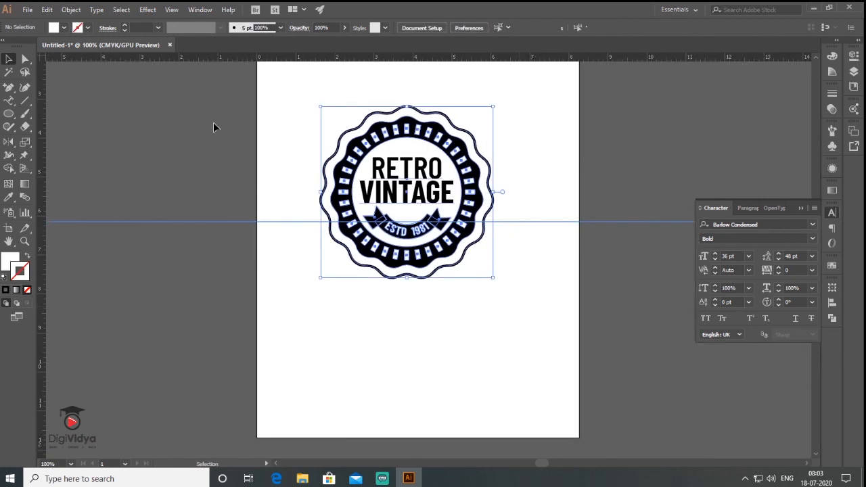
{"action": "left_click", "coordinate": [71, 9]}
{"action": "left_click", "coordinate": [111, 128]}
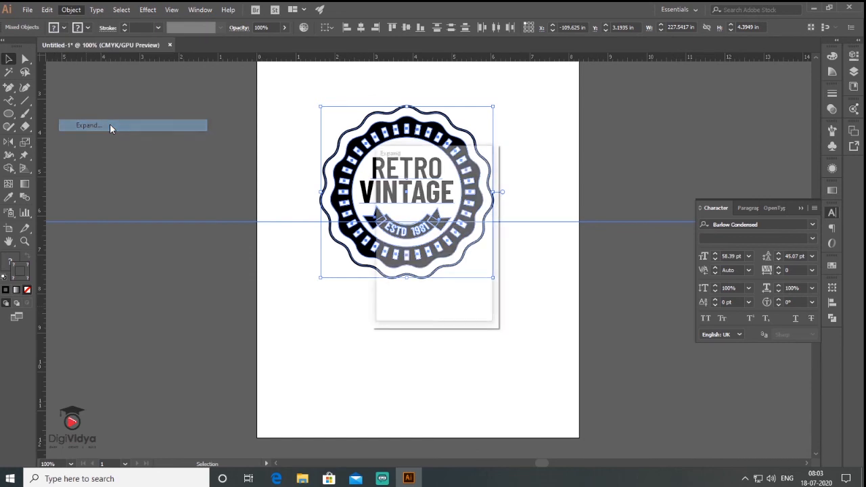
{"action": "key", "text": "Return"}
{"action": "left_click_drag", "start_coordinate": [300, 110], "coordinate": [517, 327]}
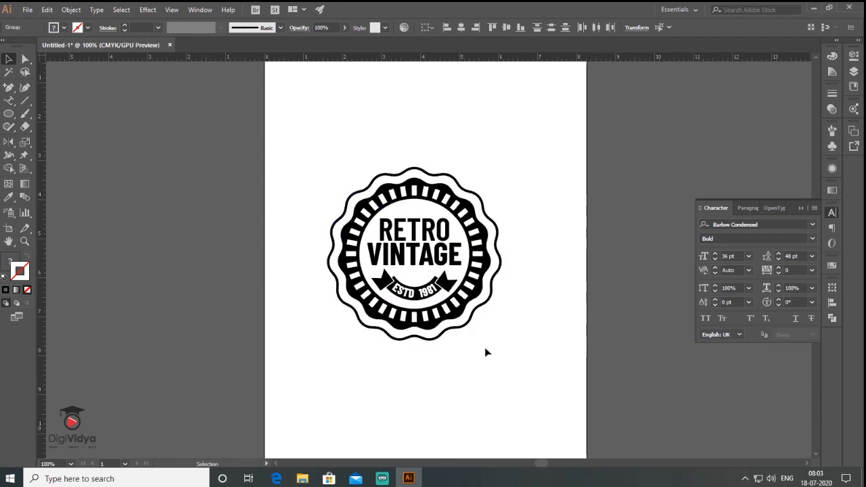
{"action": "left_click", "coordinate": [485, 348]}
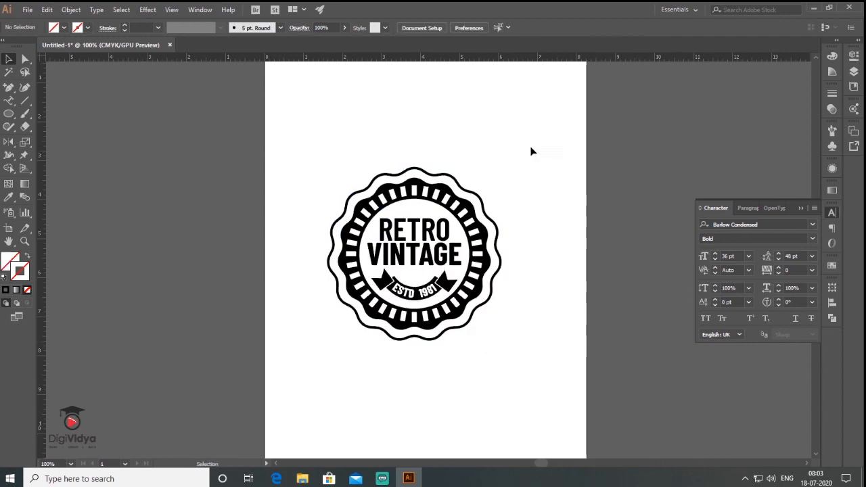
- Scale the badge down in the artboard's upper-left area and place a copy beside it to the right
{"action": "left_click_drag", "start_coordinate": [290, 359], "coordinate": [289, 358]}
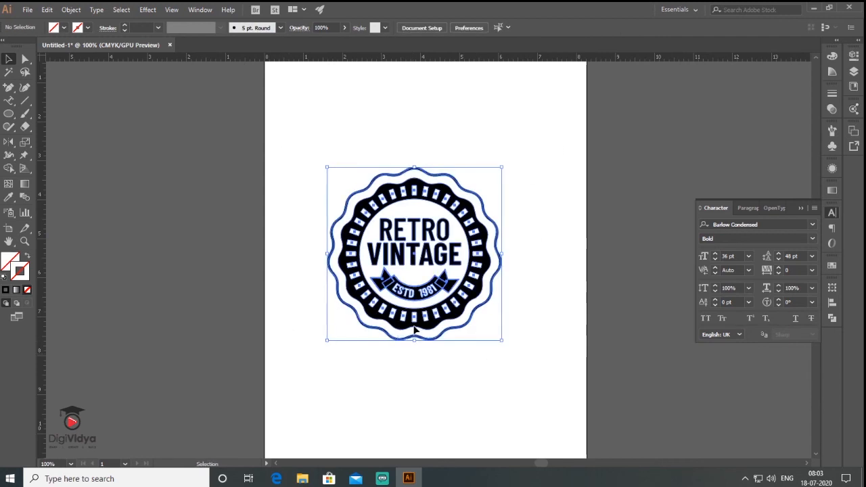
{"action": "left_click_drag", "start_coordinate": [415, 322], "coordinate": [368, 232]}
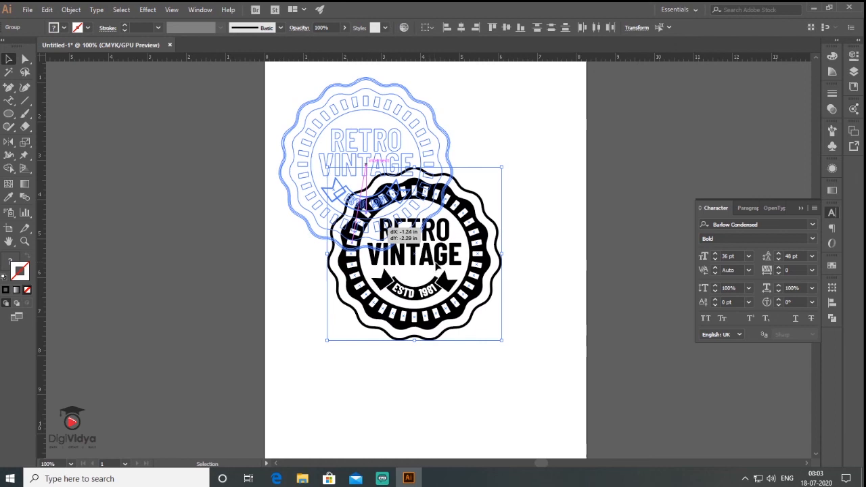
{"action": "left_click_drag", "start_coordinate": [366, 165], "coordinate": [366, 164]}
{"action": "left_click_drag", "start_coordinate": [452, 250], "coordinate": [499, 187]}
{"action": "left_click", "coordinate": [477, 255]}
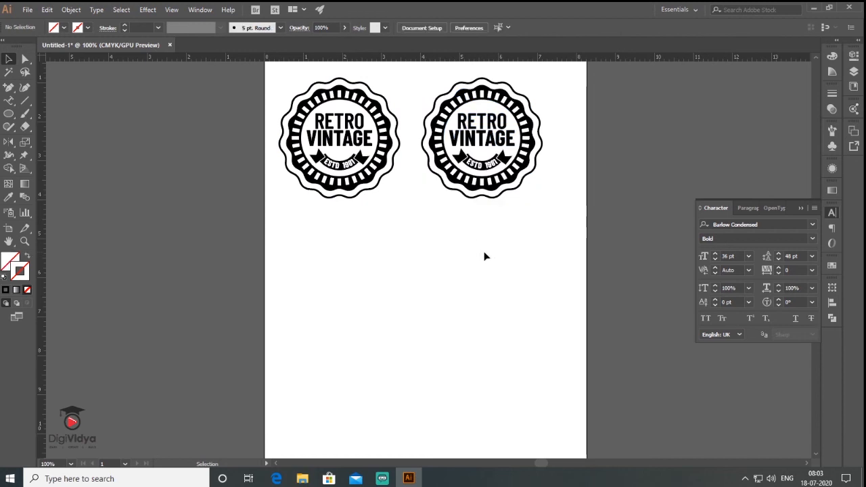
- Colour the outer scalloped outline of the copied badge orange by mixing the colour with the CMYK sliders
{"action": "scroll", "coordinate": [472, 145], "scroll_direction": "up", "scroll_amount": 2}
{"action": "left_click_drag", "start_coordinate": [418, 242], "coordinate": [433, 288]}
{"action": "left_click", "coordinate": [462, 273]}
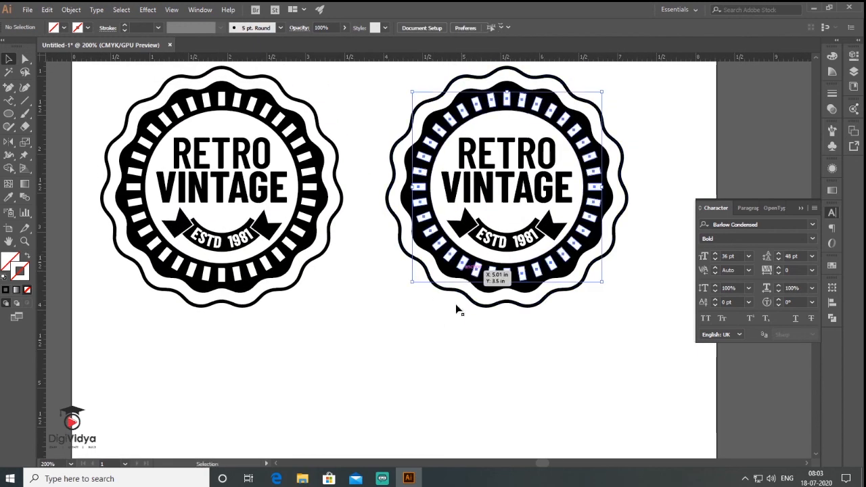
{"action": "left_click", "coordinate": [460, 293]}
{"action": "left_click", "coordinate": [5, 290]}
{"action": "left_click", "coordinate": [28, 256]}
{"action": "left_click_drag", "start_coordinate": [785, 111], "coordinate": [730, 111]}
{"action": "mouse_move", "coordinate": [730, 99]}
{"action": "left_mouse_down"}
{"action": "mouse_move", "coordinate": [773, 99]}
{"action": "mouse_move", "coordinate": [765, 86]}
{"action": "left_mouse_up"}
{"action": "left_click_drag", "start_coordinate": [729, 112], "coordinate": [744, 113]}
{"action": "left_click", "coordinate": [29, 257]}
- Fill the copied badge's scalloped disc with the orange sampled from its outer outline
{"action": "left_click", "coordinate": [435, 285]}
{"action": "right_click", "coordinate": [483, 287]}
{"action": "left_click", "coordinate": [527, 374]}
{"action": "left_click", "coordinate": [527, 368]}
{"action": "left_click", "coordinate": [466, 280]}
{"action": "key", "text": "i"}
{"action": "left_click", "coordinate": [507, 301]}
{"action": "left_click", "coordinate": [28, 256]}
{"action": "left_click", "coordinate": [8, 59]}
- Recolour the copied badge's RETRO VINTAGE lettering with the orange sampled from the scalloped disc
{"action": "left_click", "coordinate": [501, 247]}
{"action": "left_click", "coordinate": [504, 189]}
{"action": "key", "text": "i"}
{"action": "left_click", "coordinate": [487, 277]}
{"action": "left_click", "coordinate": [8, 59]}
- Recolour the copied badge's ribbon pieces with the sampled orange and give them a white stroke
{"action": "left_click", "coordinate": [512, 250], "text": "shift"}
{"action": "left_click", "coordinate": [554, 231], "text": "shift"}
{"action": "left_click", "coordinate": [8, 197]}
{"action": "left_click", "coordinate": [487, 277]}
{"action": "double_click", "coordinate": [21, 274]}
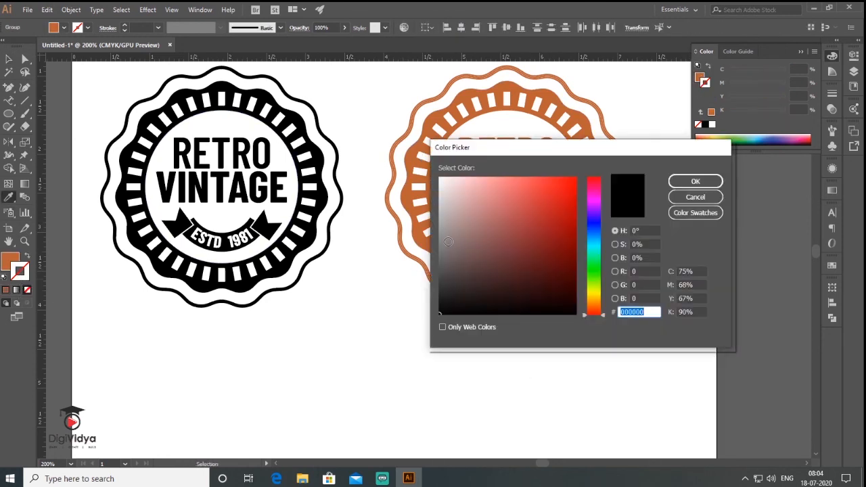
{"action": "left_click", "coordinate": [440, 179]}
{"action": "left_click", "coordinate": [695, 182]}
{"action": "left_click", "coordinate": [9, 59]}
{"action": "left_click", "coordinate": [506, 347]}
- Duplicate the orange badge and place the copy centrally below the two existing badges
{"action": "scroll", "coordinate": [504, 344], "scroll_direction": "down", "scroll_amount": 1}
{"action": "left_click_drag", "start_coordinate": [401, 79], "coordinate": [598, 274]}
{"action": "left_click_drag", "start_coordinate": [535, 224], "coordinate": [427, 411]}
{"action": "left_click", "coordinate": [552, 318]}
- Fill the lower badge's scalloped disc, lettering and ribbon with dark blue, CMYK 98.36, 69.85, 27.57, 10.25
{"action": "left_click", "coordinate": [316, 315]}
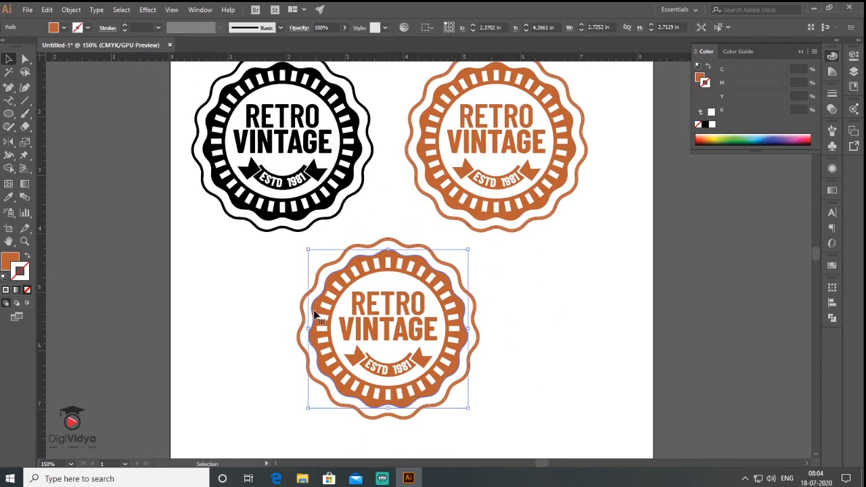
{"action": "left_click", "coordinate": [363, 330], "text": "shift"}
{"action": "left_click", "coordinate": [356, 356], "text": "shift"}
{"action": "left_click", "coordinate": [391, 376], "text": "shift"}
{"action": "double_click", "coordinate": [11, 260]}
{"action": "left_click", "coordinate": [692, 180]}
{"action": "left_click", "coordinate": [529, 321]}
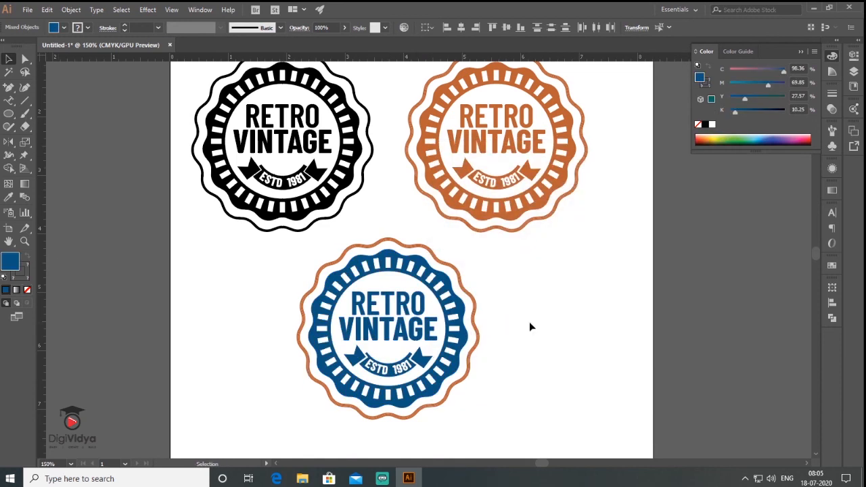
- Recolour the lower badge's outer scalloped outline with the blue sampled from its disc
{"action": "left_click", "coordinate": [473, 325]}
{"action": "left_click", "coordinate": [9, 198]}
{"action": "left_click", "coordinate": [315, 329]}
{"action": "left_click", "coordinate": [28, 255]}
{"action": "left_click", "coordinate": [8, 59]}
{"action": "left_click", "coordinate": [531, 306]}
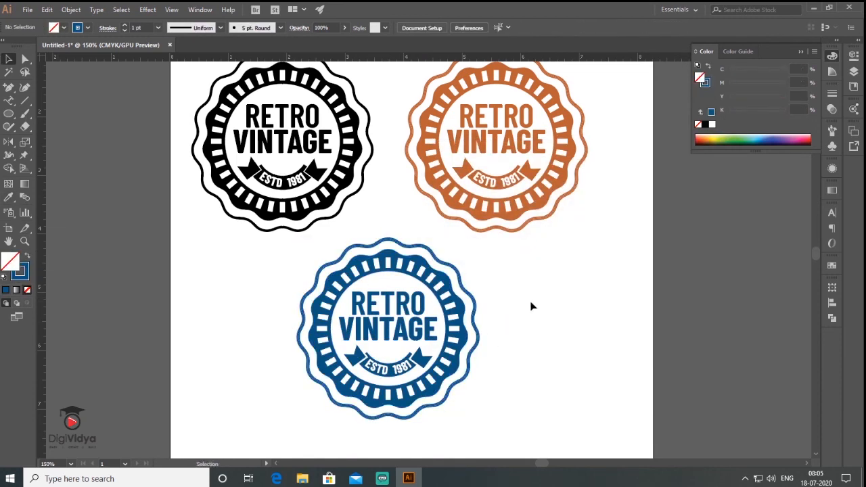
{"action": "scroll", "coordinate": [460, 311], "scroll_direction": "down", "scroll_amount": 1}
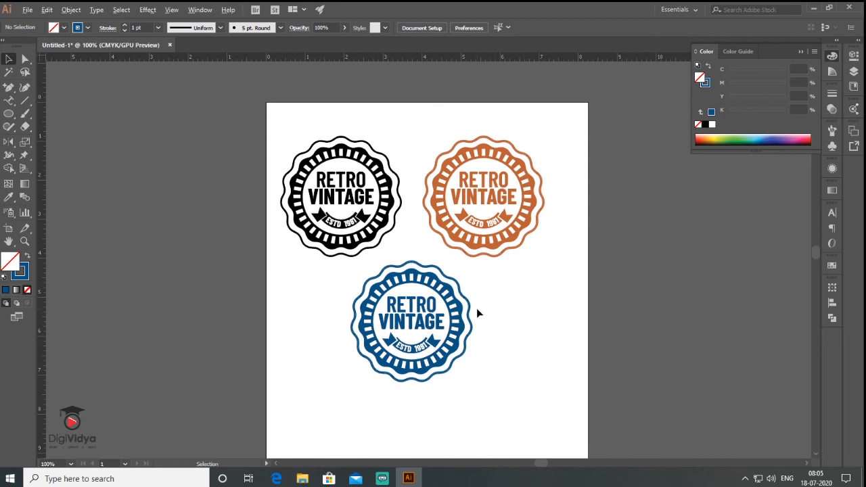
{"action": "scroll", "coordinate": [476, 309], "scroll_direction": "up", "scroll_amount": 1}
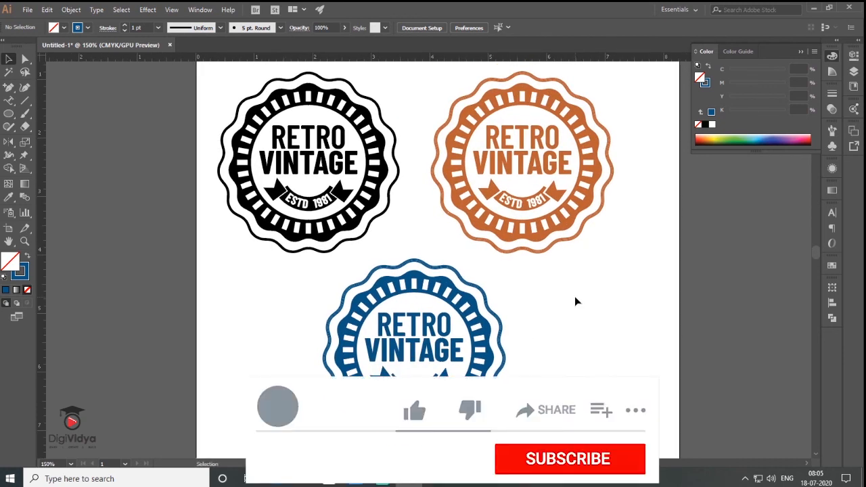